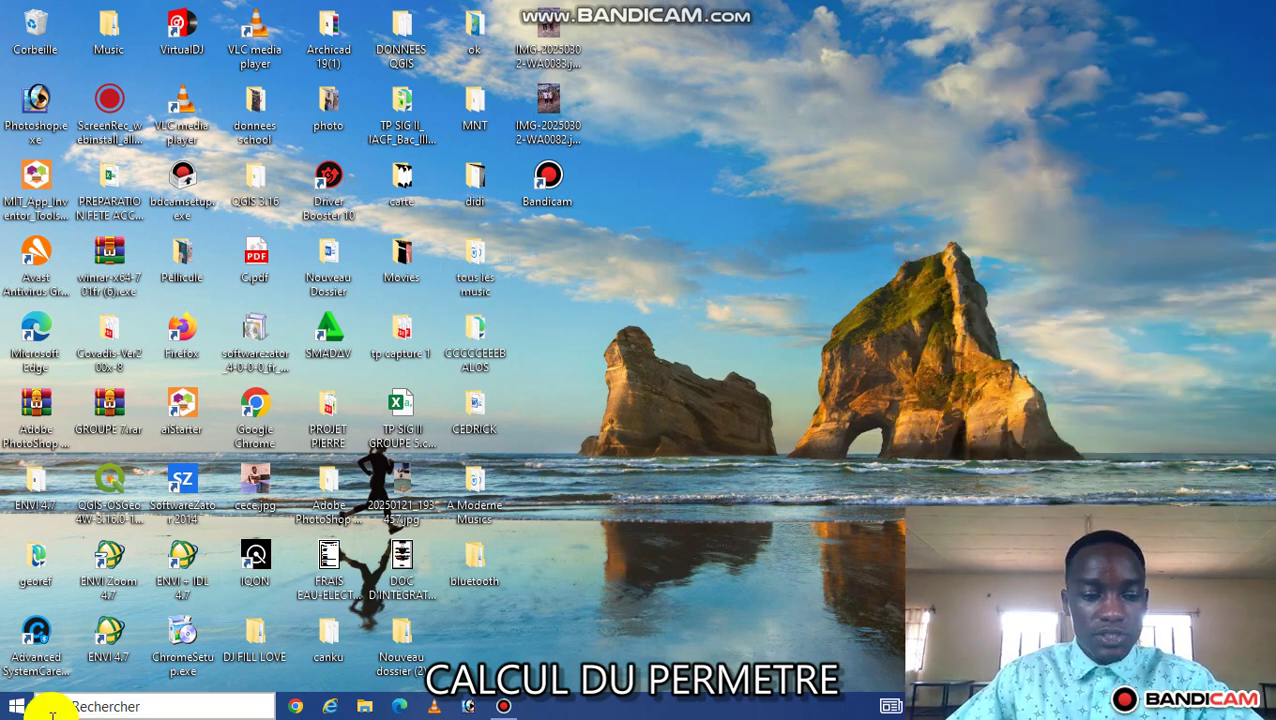
- Launch QGIS Desktop 3.16.0 with GRASS 7.8.4 and create a new empty project in EPSG:4326 - WGS 84
{"action": "left_click", "coordinate": [100, 700]}
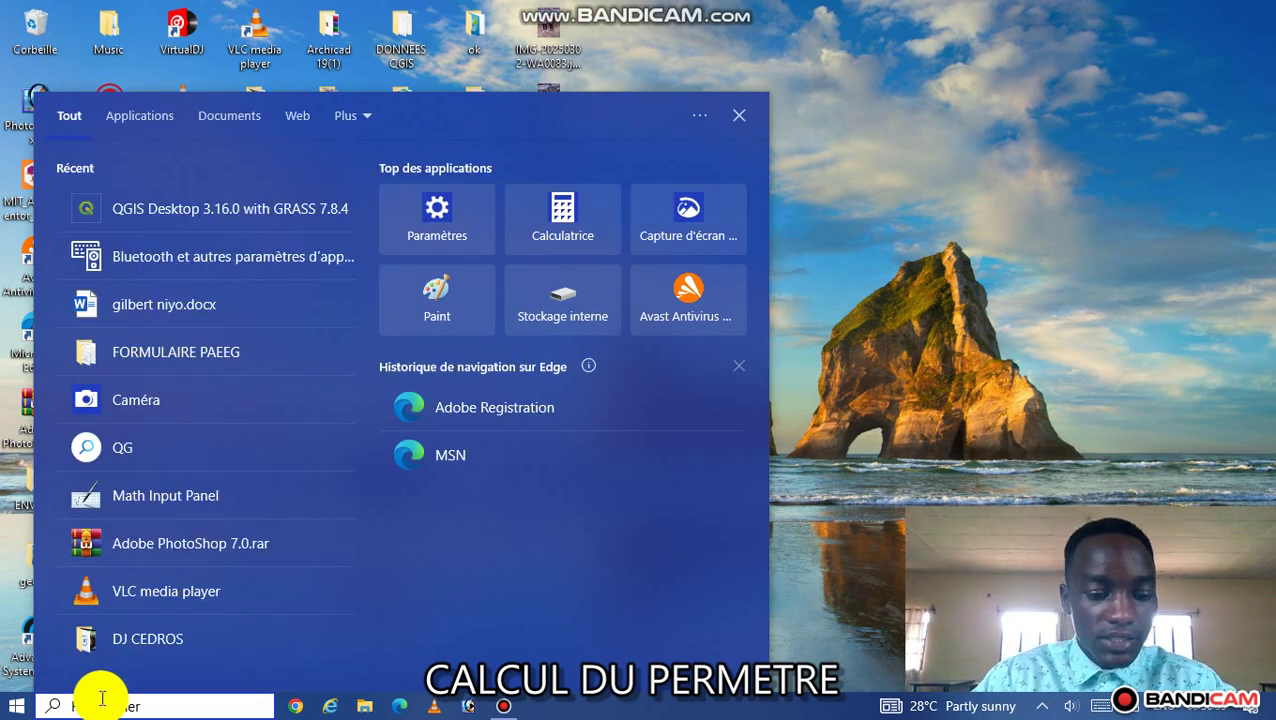
{"action": "left_click", "coordinate": [240, 228]}
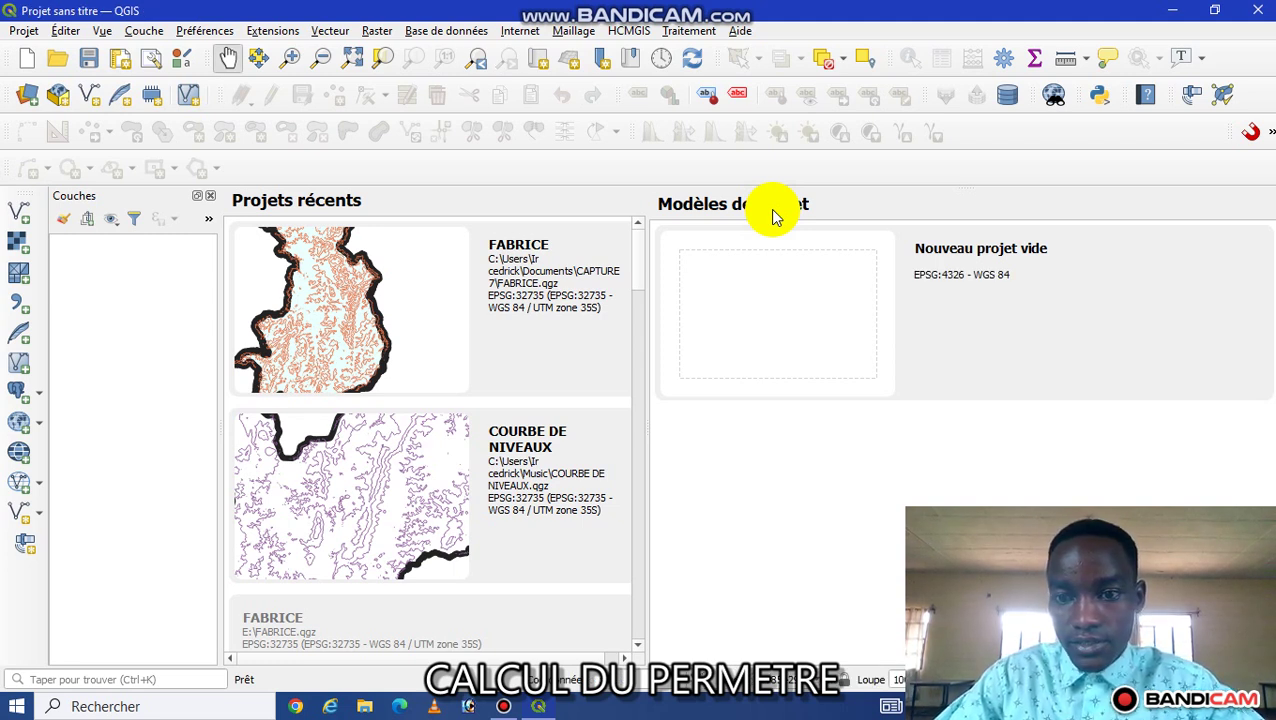
{"action": "double_click", "coordinate": [746, 316]}
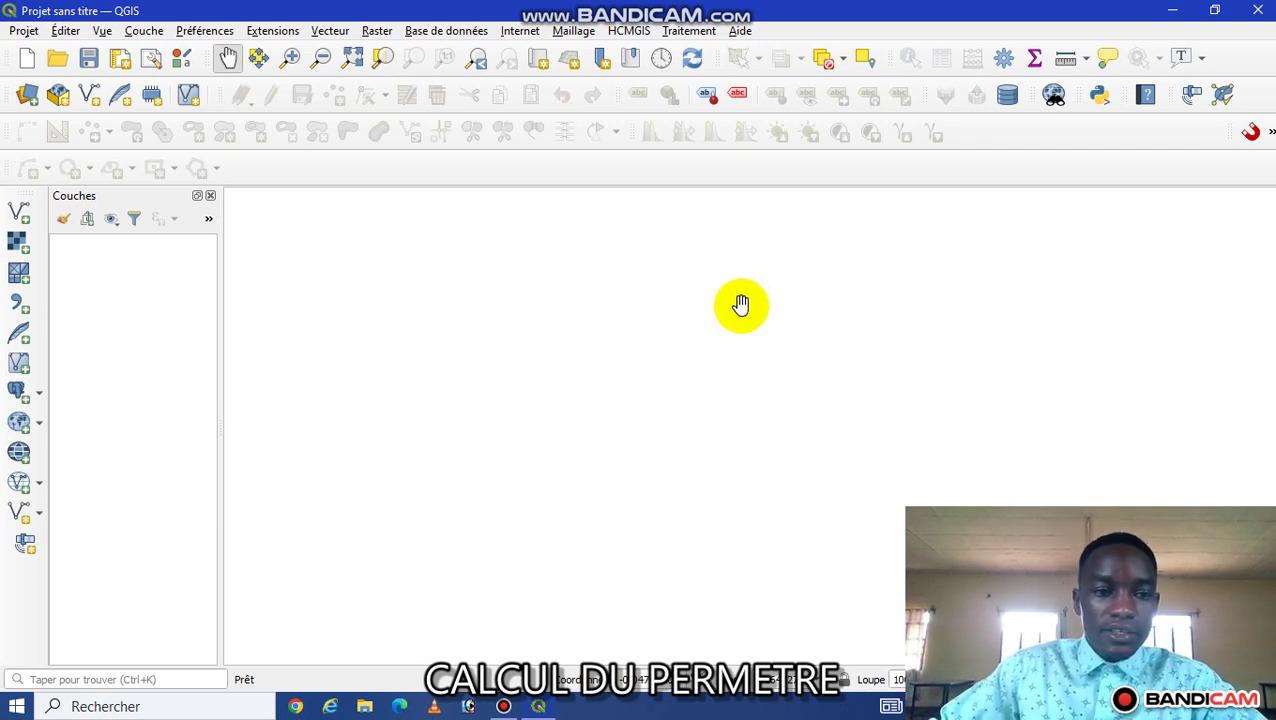
- Add the vector layer RO_Routes_nationales.shp from the DONNEES QGIS folder to the project
{"action": "left_click", "coordinate": [19, 215]}
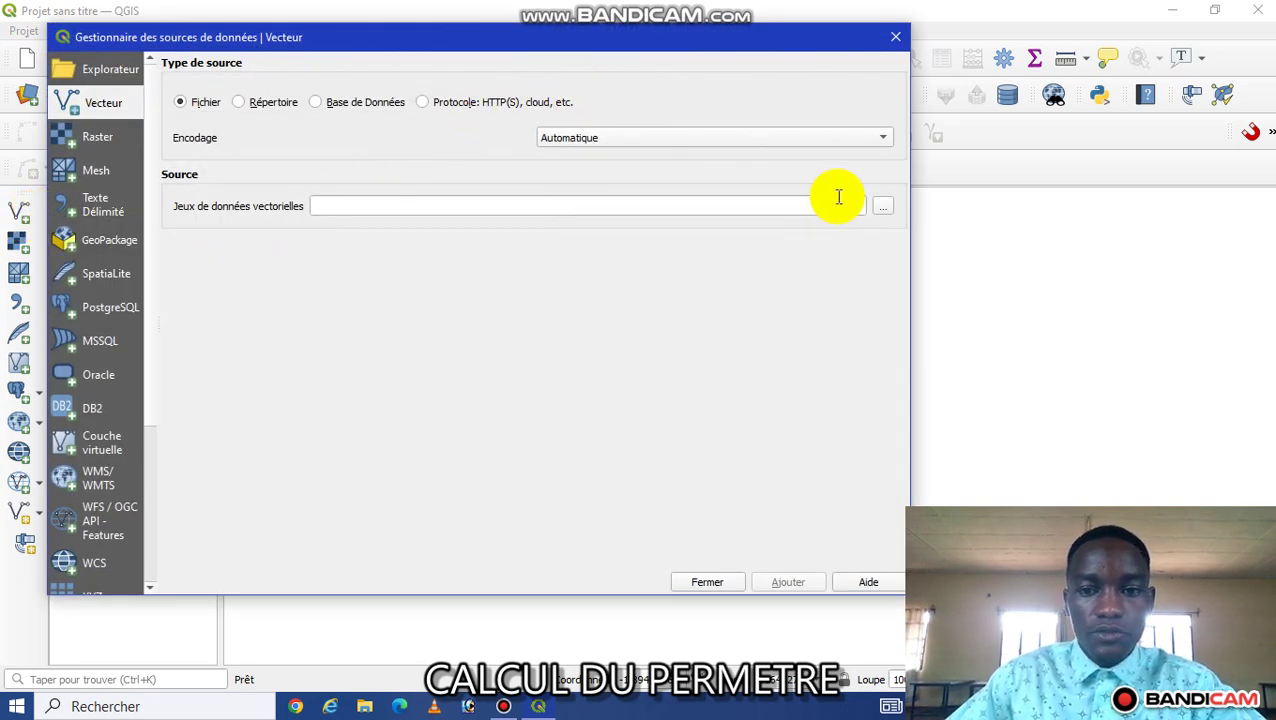
{"action": "left_click", "coordinate": [891, 215]}
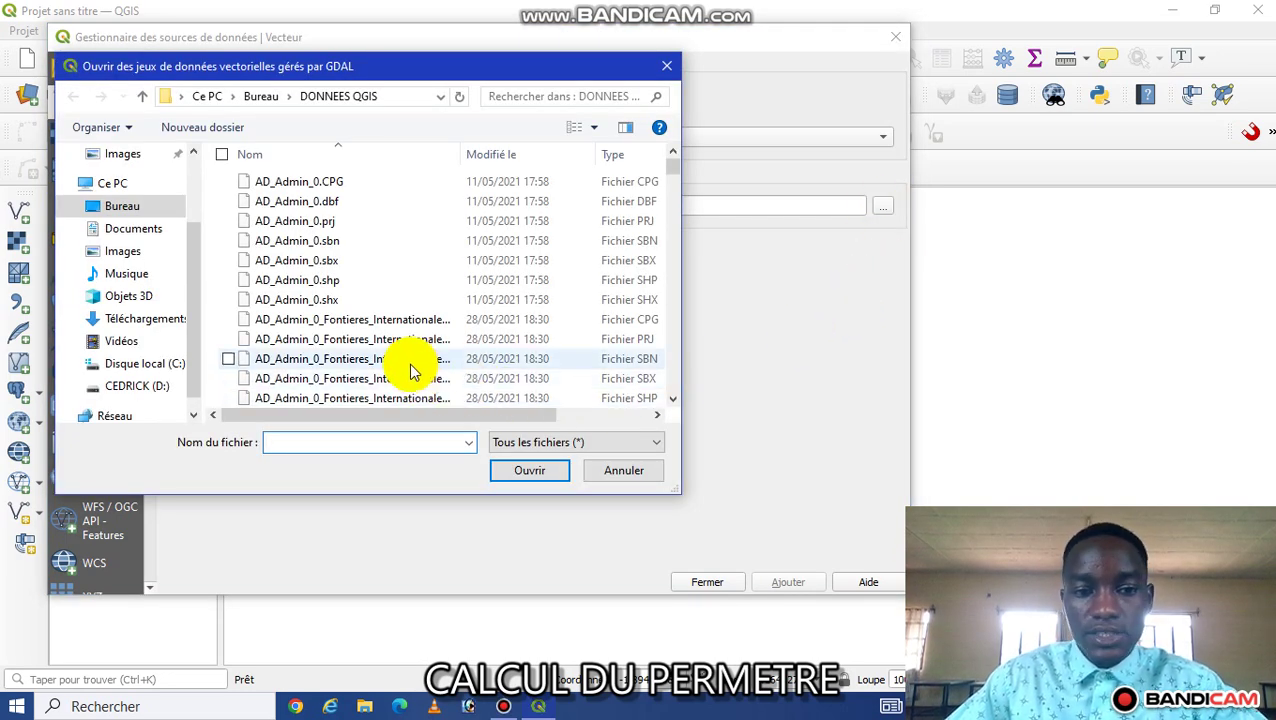
{"action": "scroll", "coordinate": [391, 316], "scroll_direction": "down", "scroll_amount": 3}
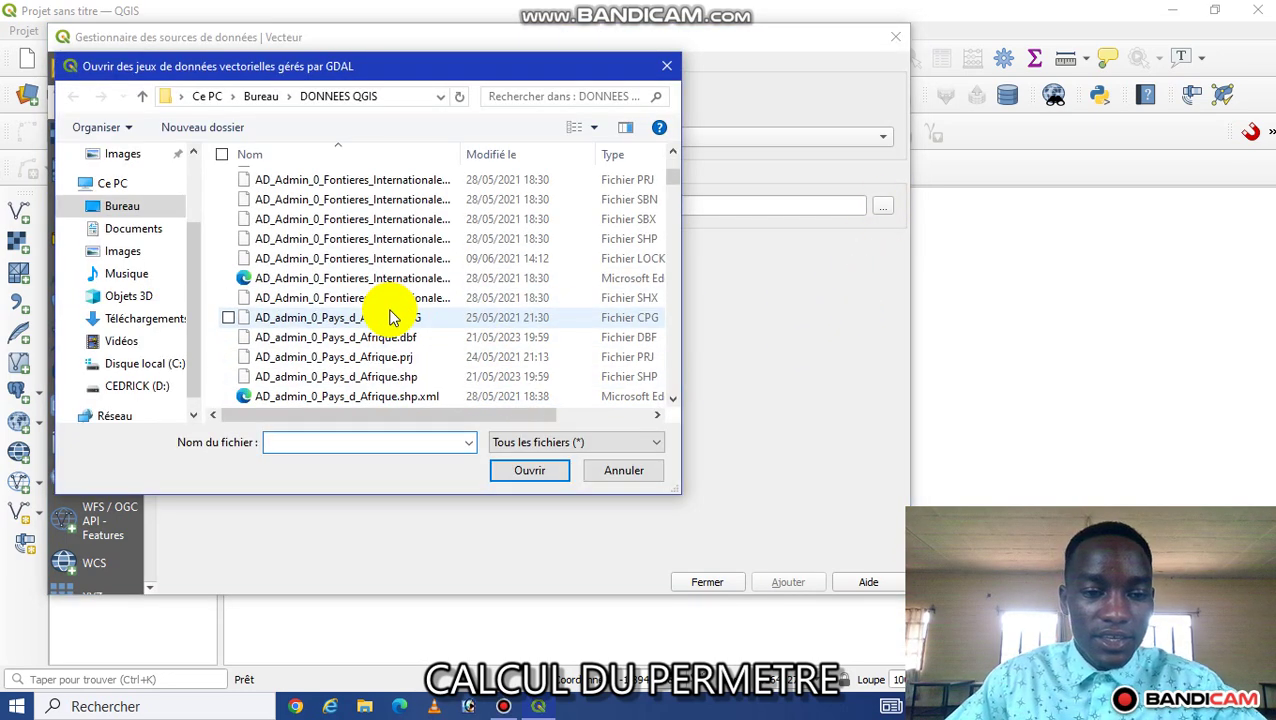
{"action": "scroll", "coordinate": [391, 316], "scroll_direction": "down", "scroll_amount": 6}
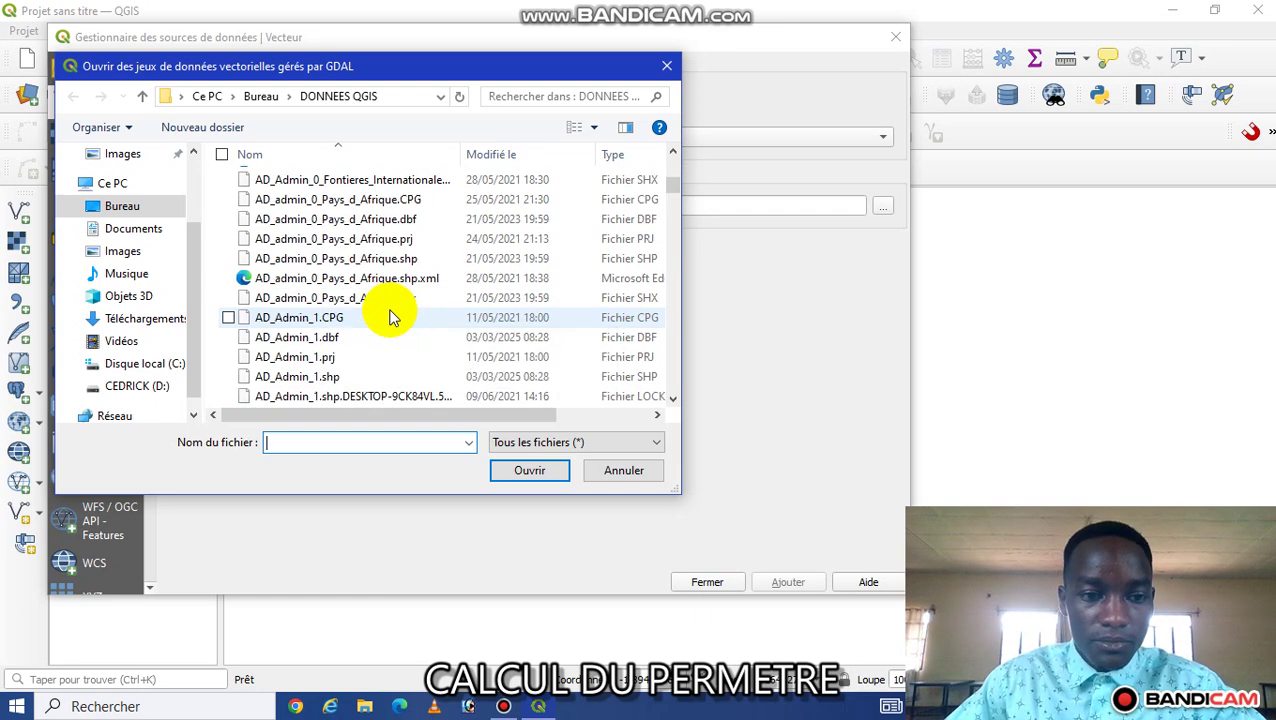
{"action": "scroll", "coordinate": [391, 316], "scroll_direction": "down", "scroll_amount": 2}
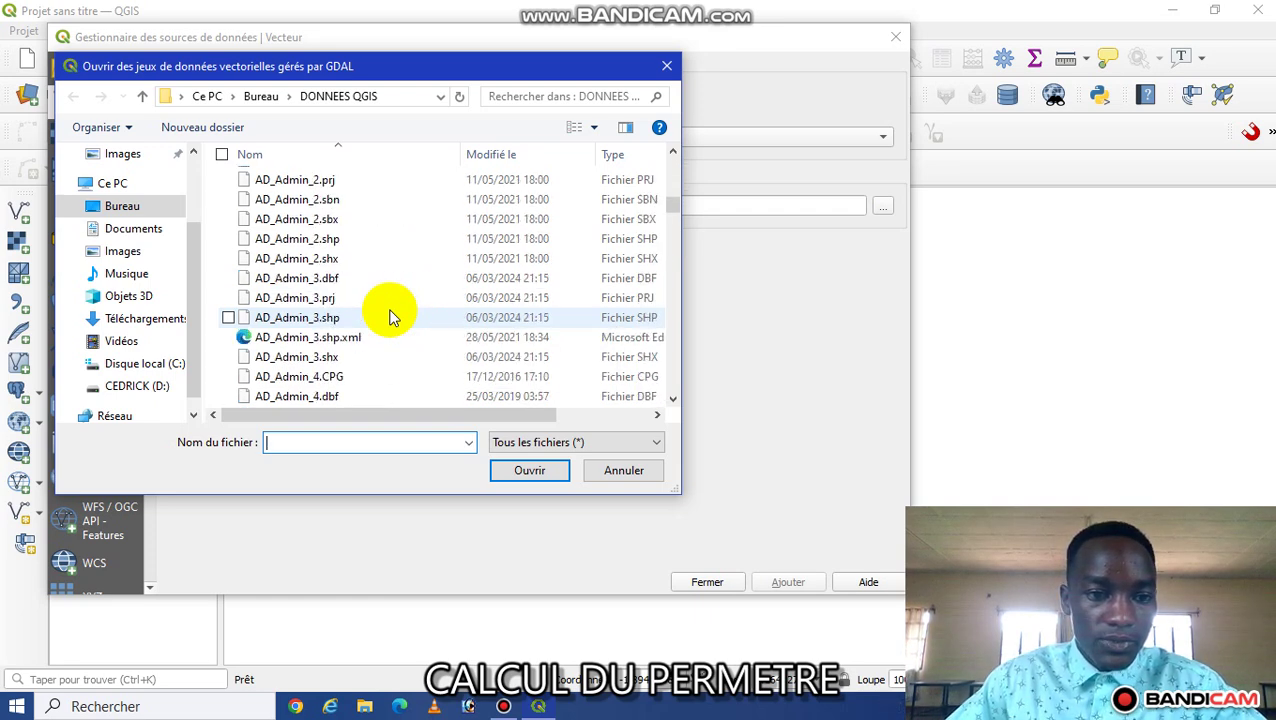
{"action": "scroll", "coordinate": [391, 316], "scroll_direction": "down", "scroll_amount": 5}
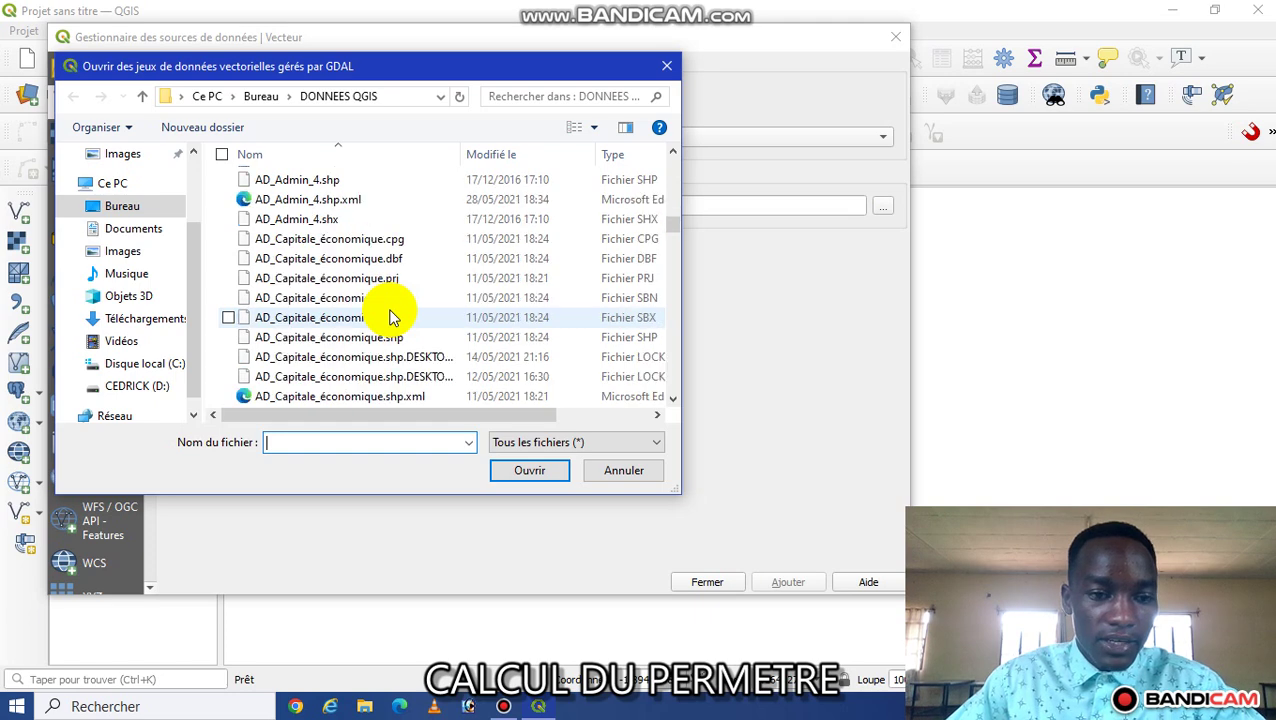
{"action": "scroll", "coordinate": [391, 316], "scroll_direction": "down", "scroll_amount": 10}
{"action": "scroll", "coordinate": [391, 316], "scroll_direction": "down", "scroll_amount": 10}
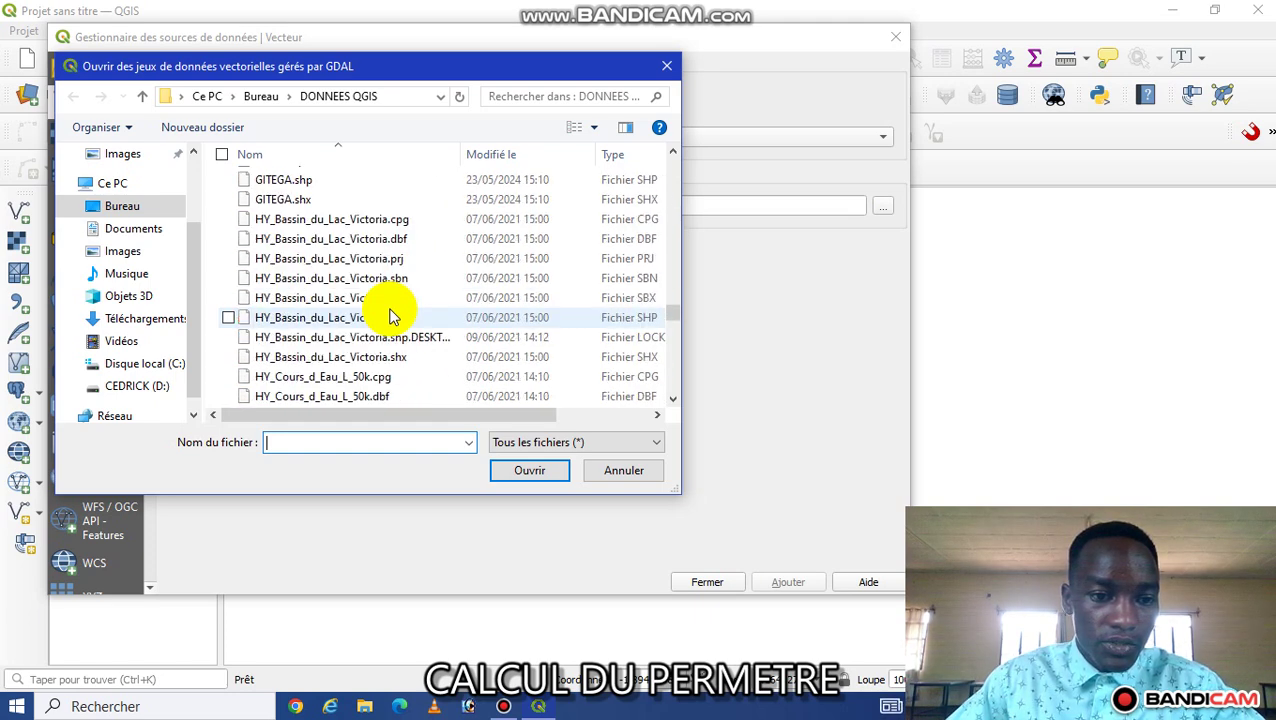
{"action": "scroll", "coordinate": [391, 316], "scroll_direction": "down", "scroll_amount": 8}
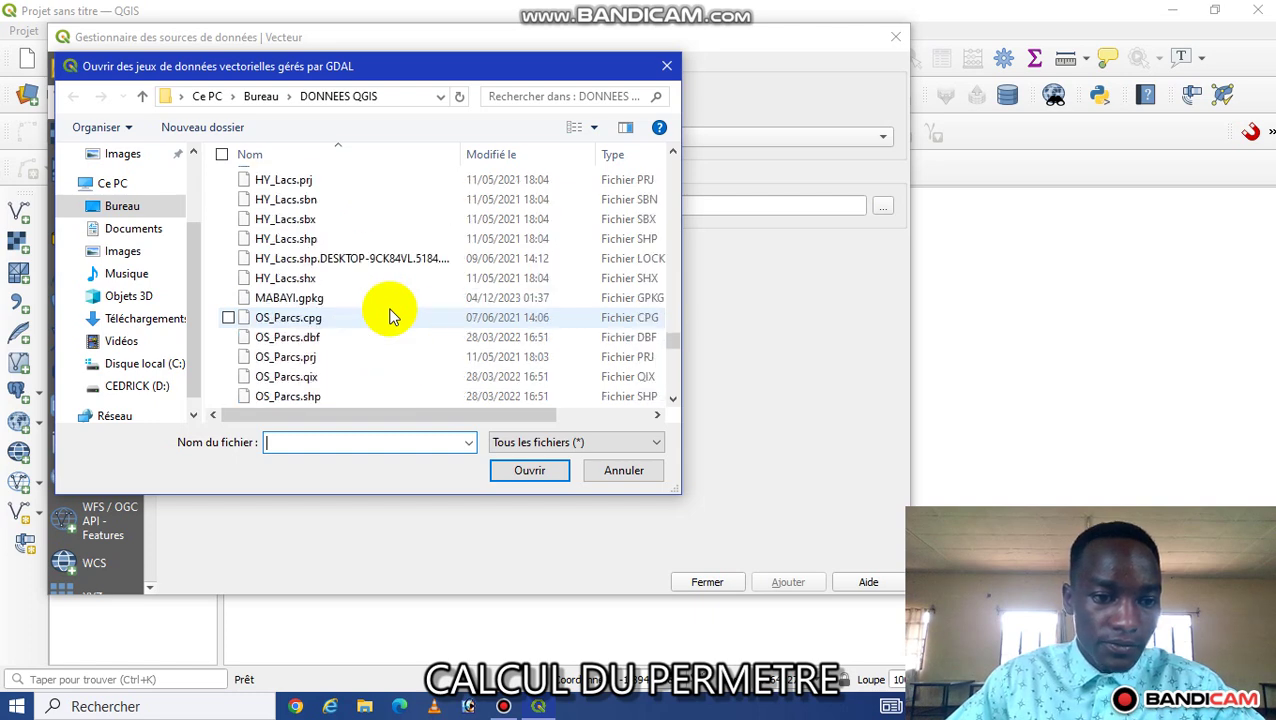
{"action": "scroll", "coordinate": [391, 316], "scroll_direction": "down", "scroll_amount": 7}
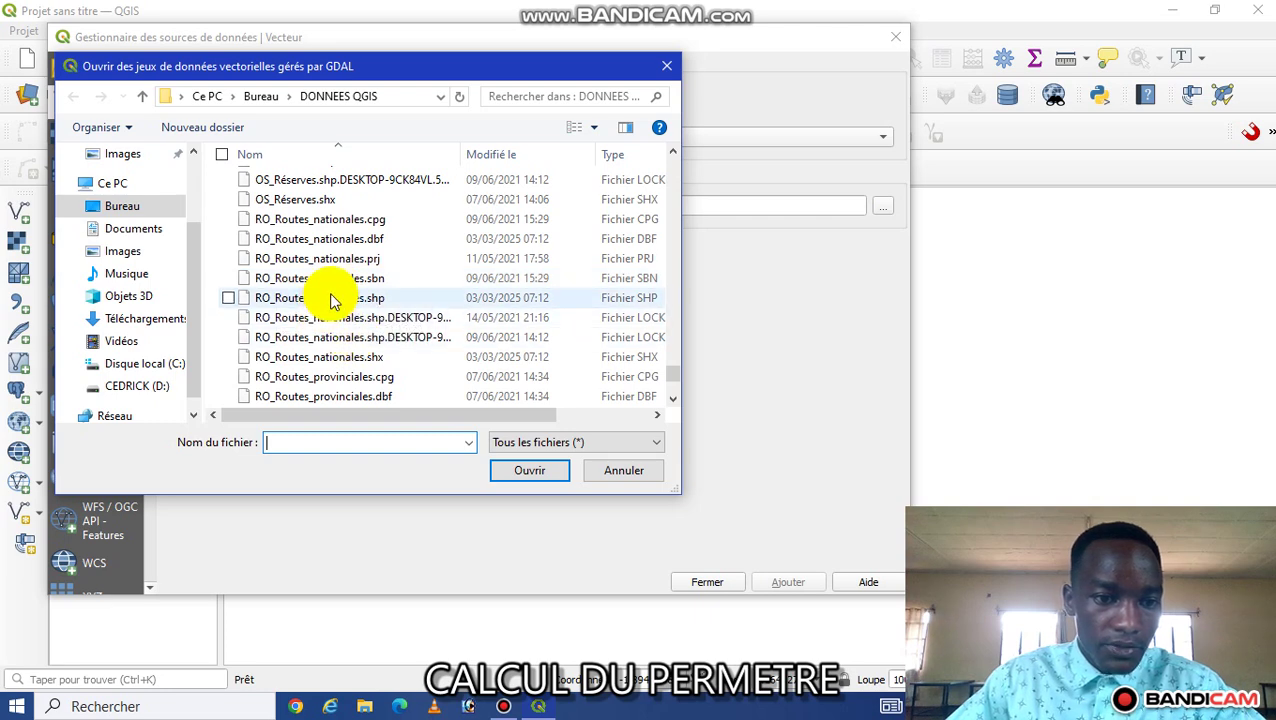
{"action": "left_click", "coordinate": [329, 298]}
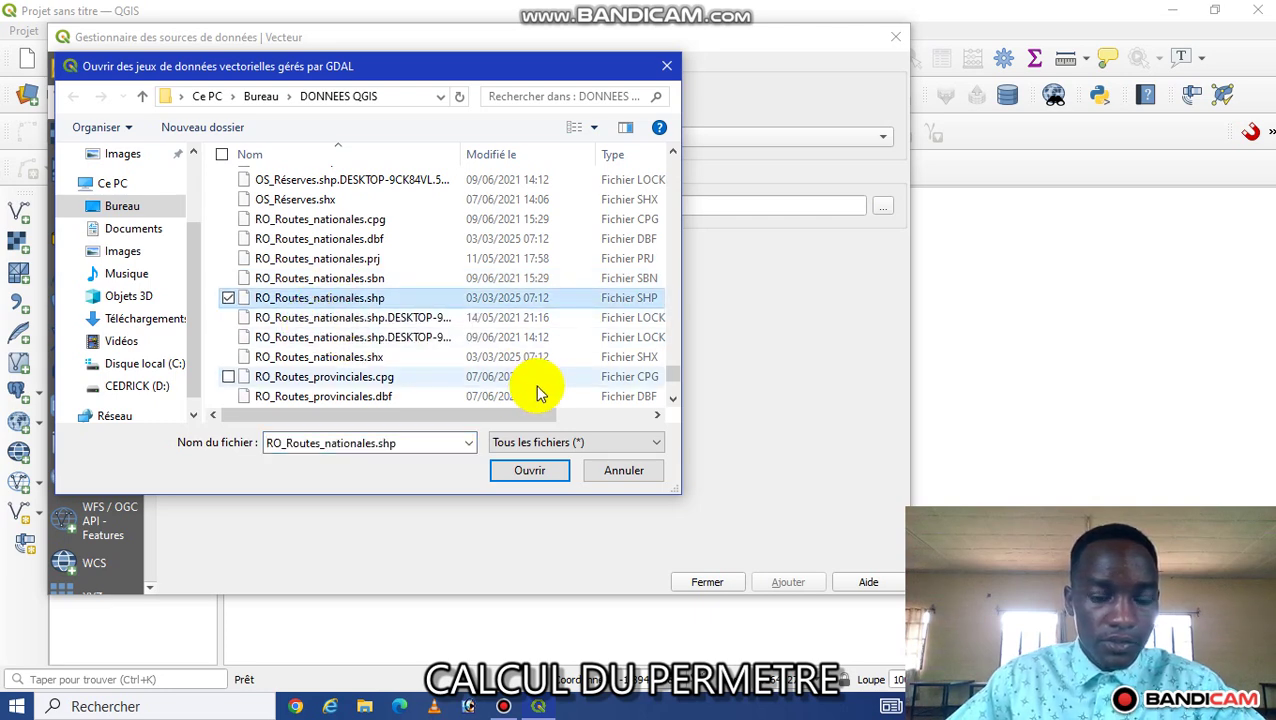
{"action": "left_click", "coordinate": [530, 471]}
{"action": "left_click", "coordinate": [776, 577]}
{"action": "left_click", "coordinate": [707, 582]}
{"action": "left_click", "coordinate": [675, 387]}
{"action": "left_click_drag", "start_coordinate": [647, 386], "coordinate": [496, 399]}
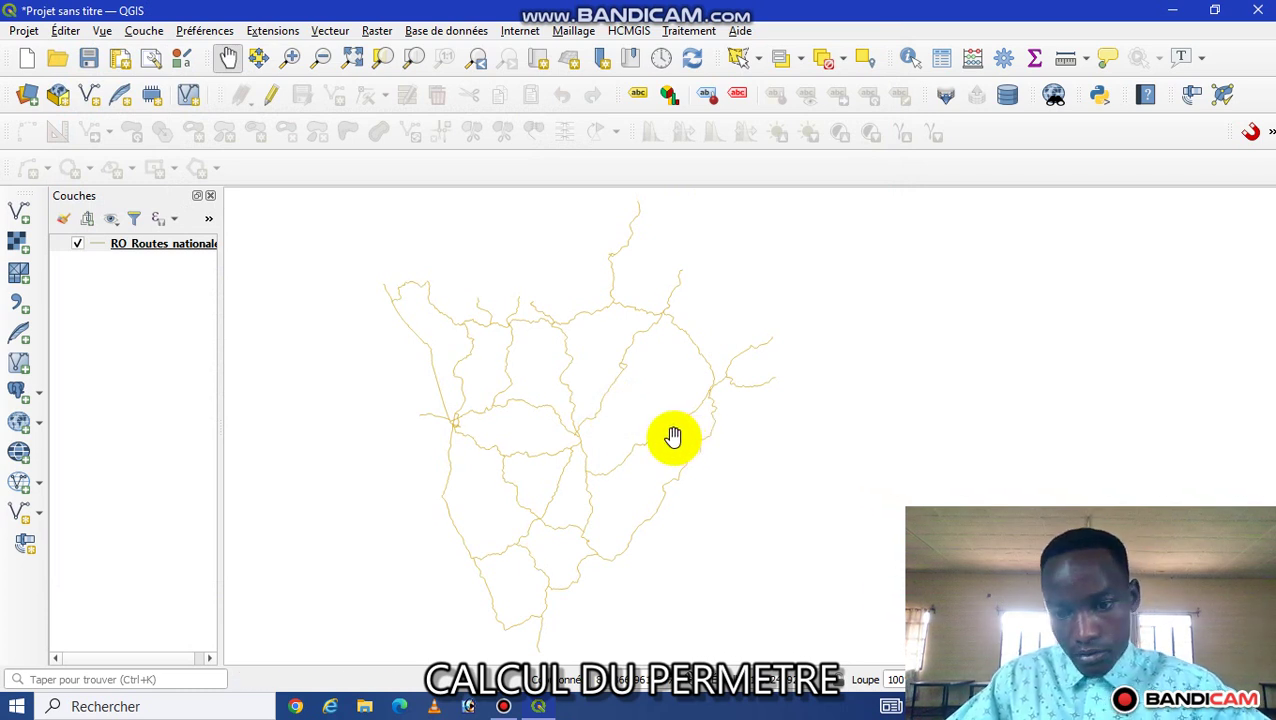
{"action": "left_click_drag", "start_coordinate": [561, 390], "coordinate": [569, 384]}
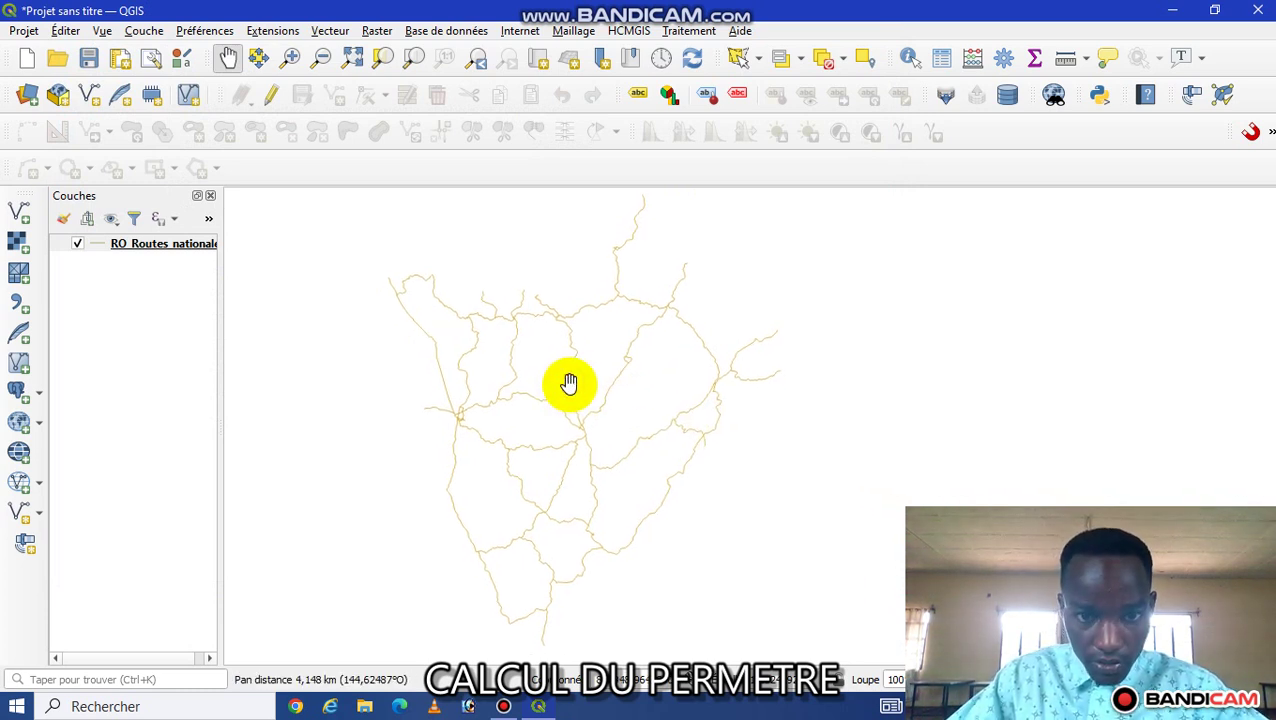
{"action": "left_click", "coordinate": [569, 384]}
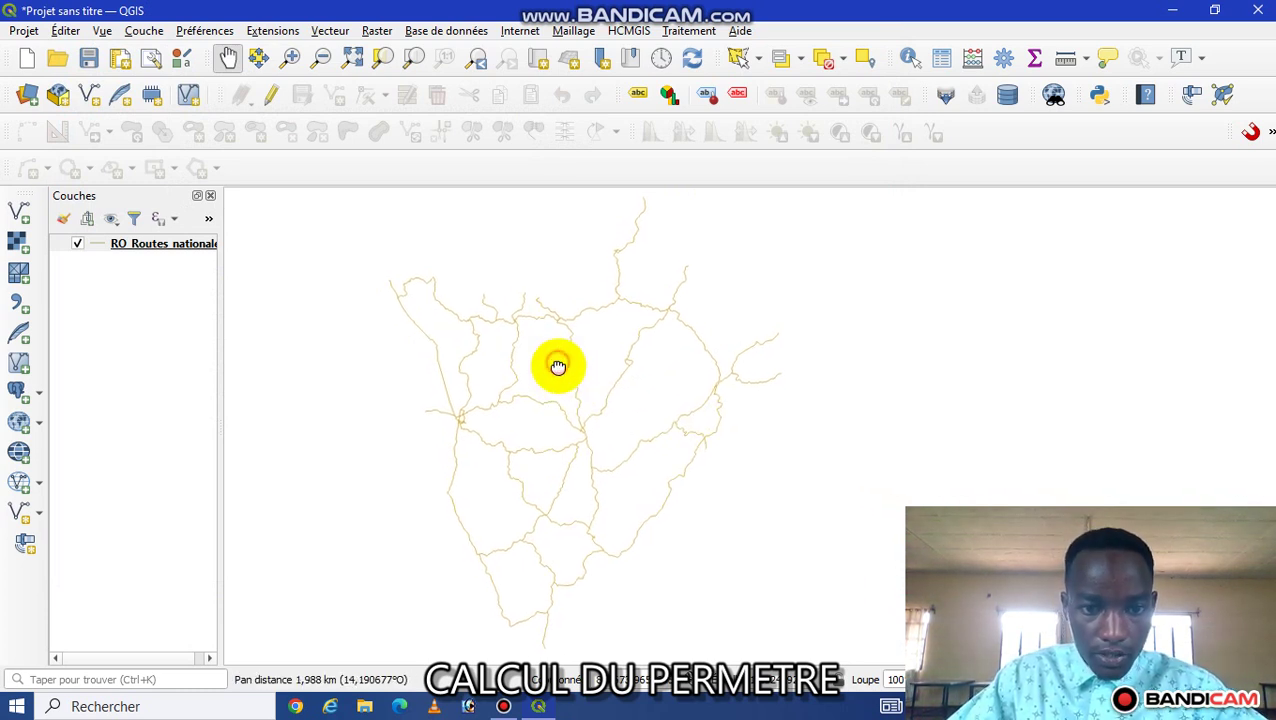
- Set the line symbol colour of the RO_Routes_nationales layer to black
{"action": "double_click", "coordinate": [147, 245]}
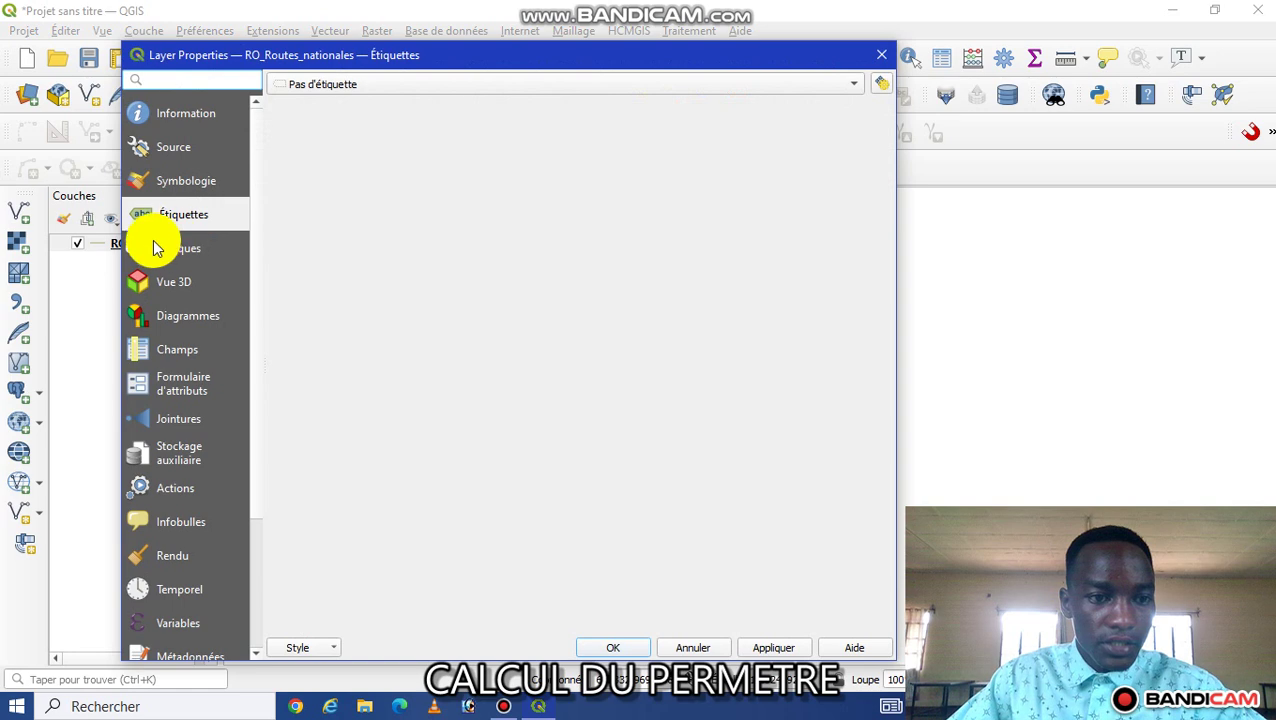
{"action": "left_click", "coordinate": [195, 178]}
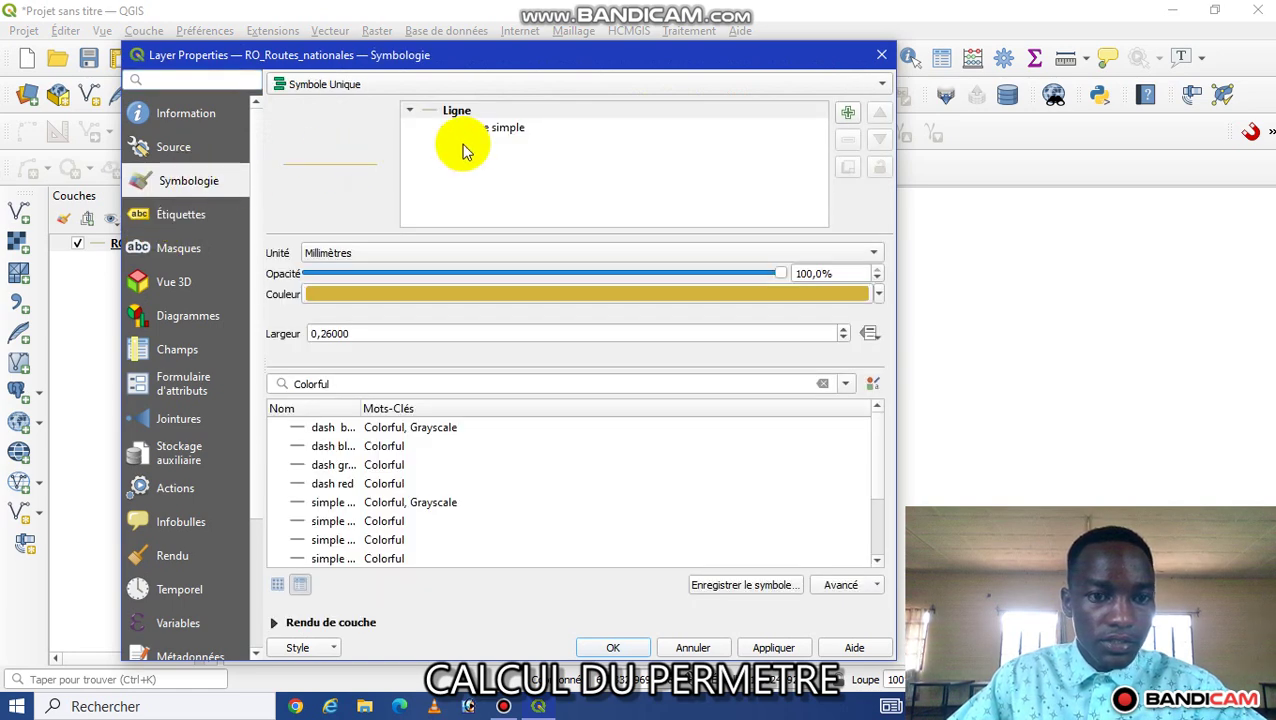
{"action": "left_click", "coordinate": [877, 293]}
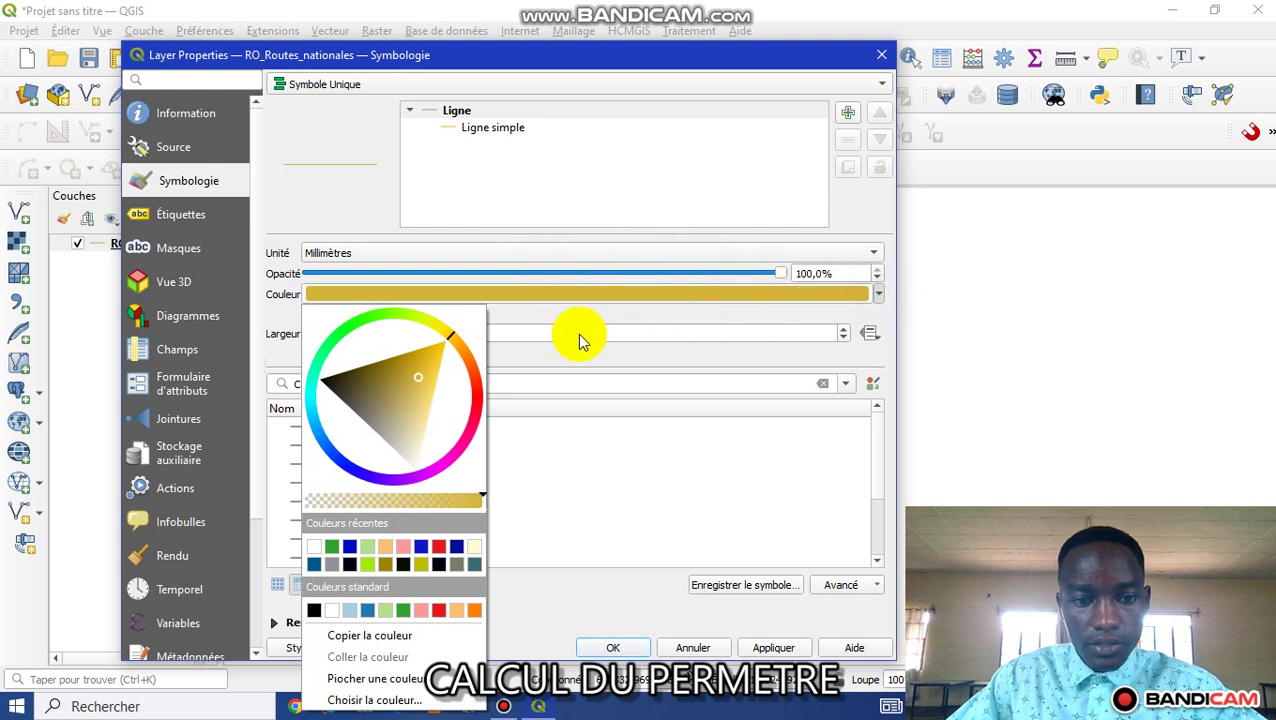
{"action": "left_click", "coordinate": [404, 565]}
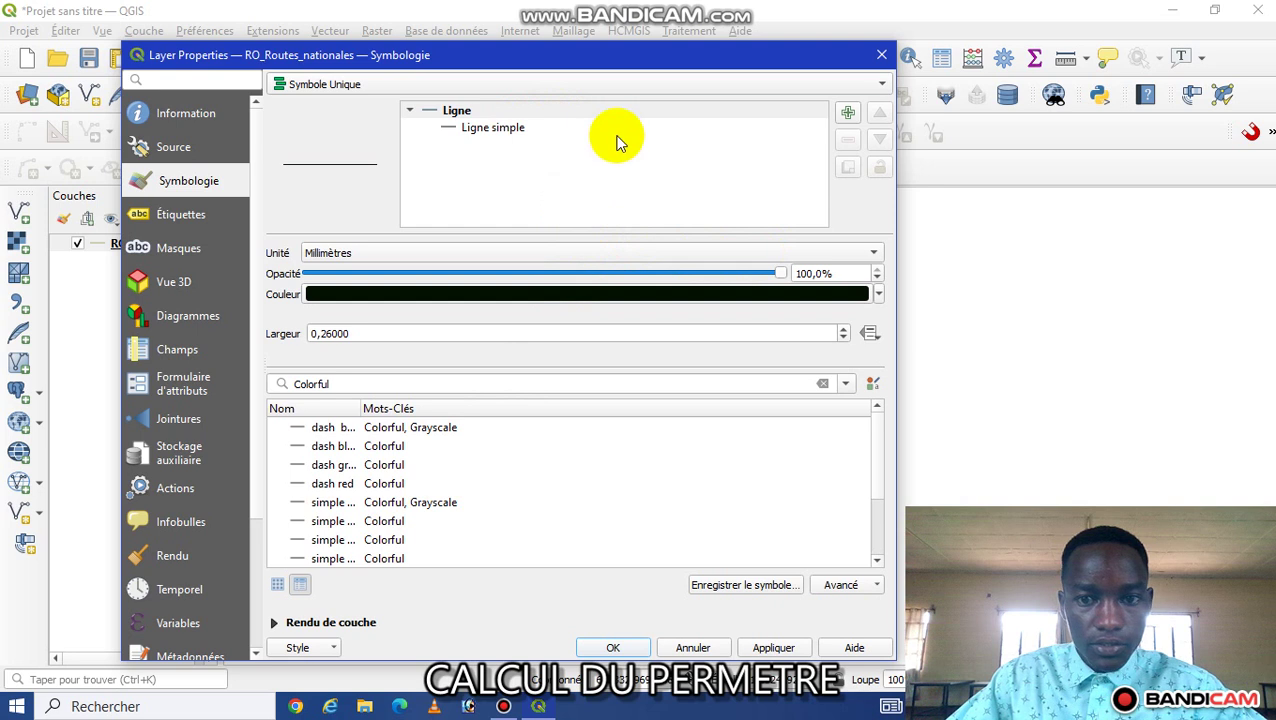
- Set the stroke width of the layer's simple line to 1.06 mm and apply the symbology
{"action": "left_click", "coordinate": [498, 127]}
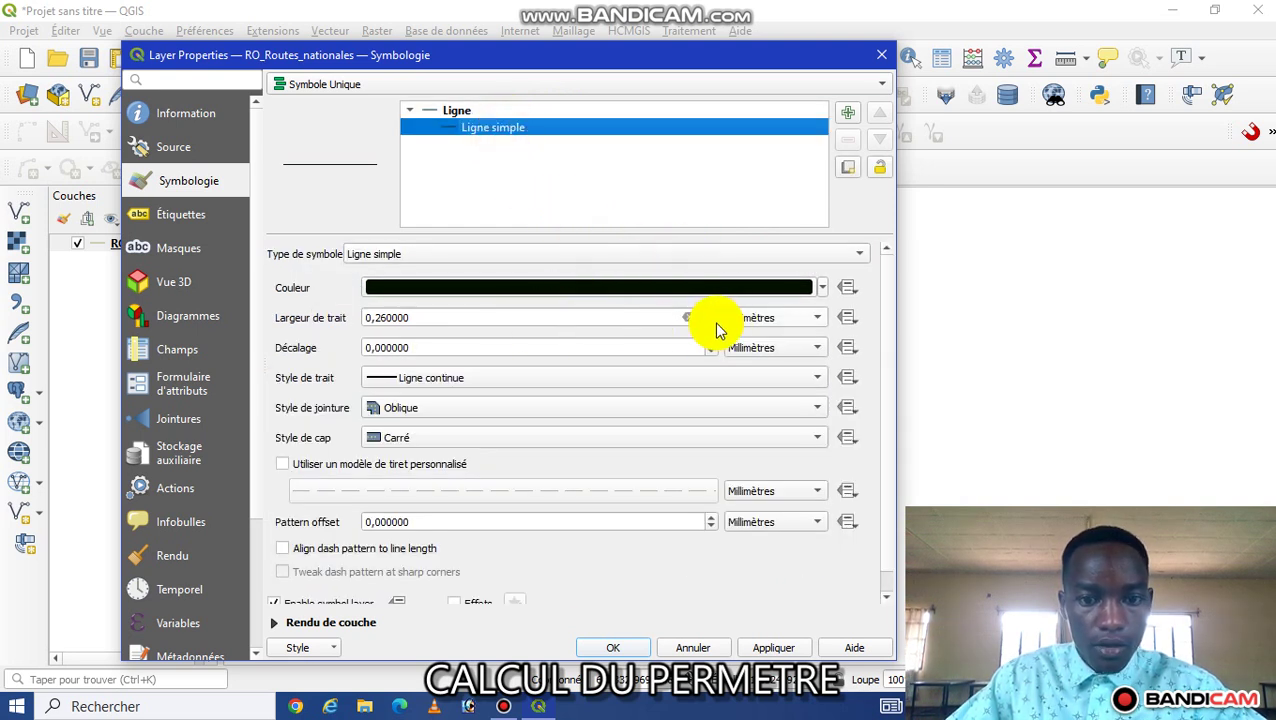
{"action": "left_click", "coordinate": [710, 313]}
{"action": "left_click", "coordinate": [710, 313]}
{"action": "left_click", "coordinate": [710, 313]}
{"action": "left_click", "coordinate": [710, 313]}
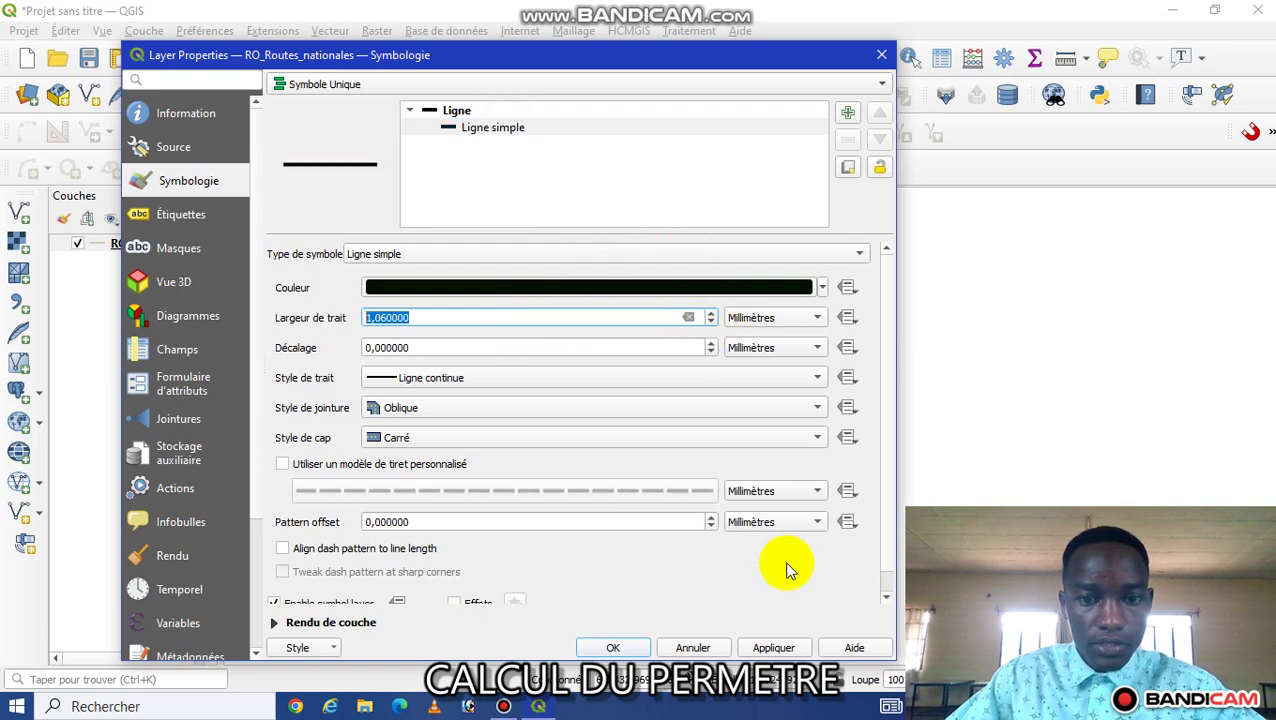
{"action": "left_click", "coordinate": [780, 645]}
{"action": "left_click", "coordinate": [620, 645]}
- Label the RO_Routes_nationales layer with single labels (Étiquettes simples) using the NOM_DE_ROU field
{"action": "left_click_drag", "start_coordinate": [641, 339], "coordinate": [593, 421]}
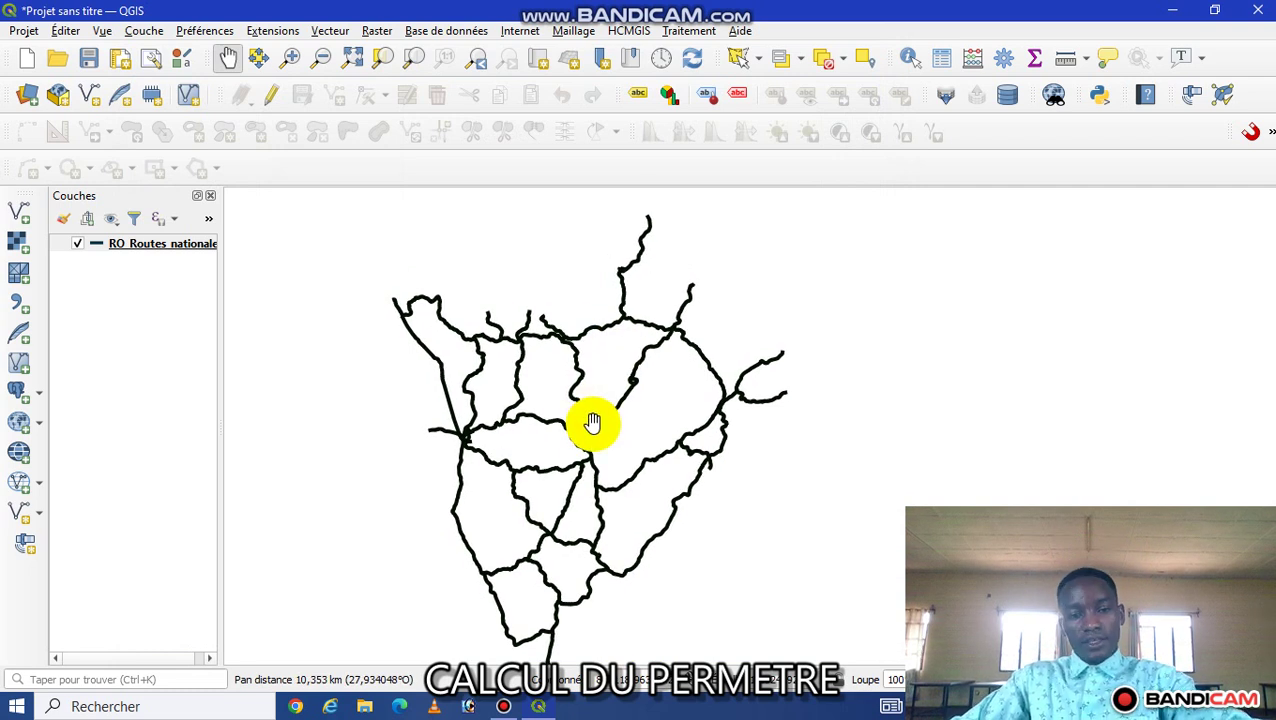
{"action": "left_click_drag", "start_coordinate": [584, 421], "coordinate": [580, 410]}
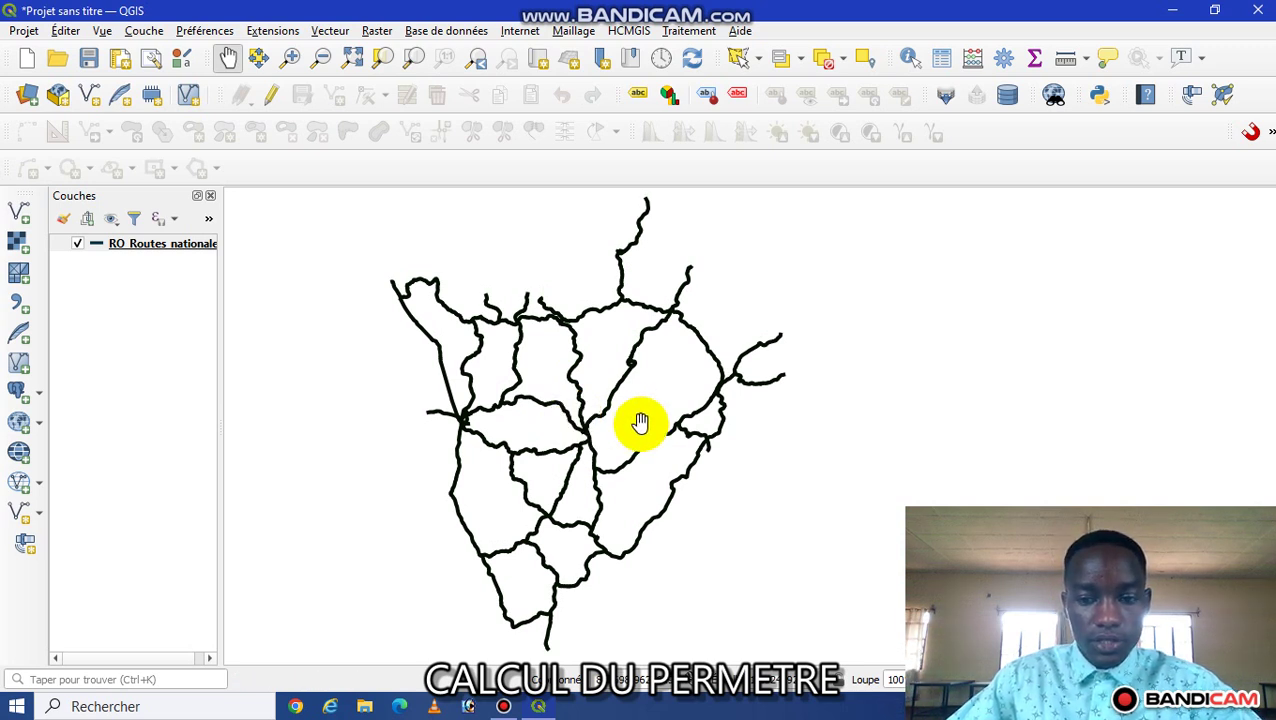
{"action": "left_click", "coordinate": [163, 245]}
{"action": "double_click", "coordinate": [165, 246]}
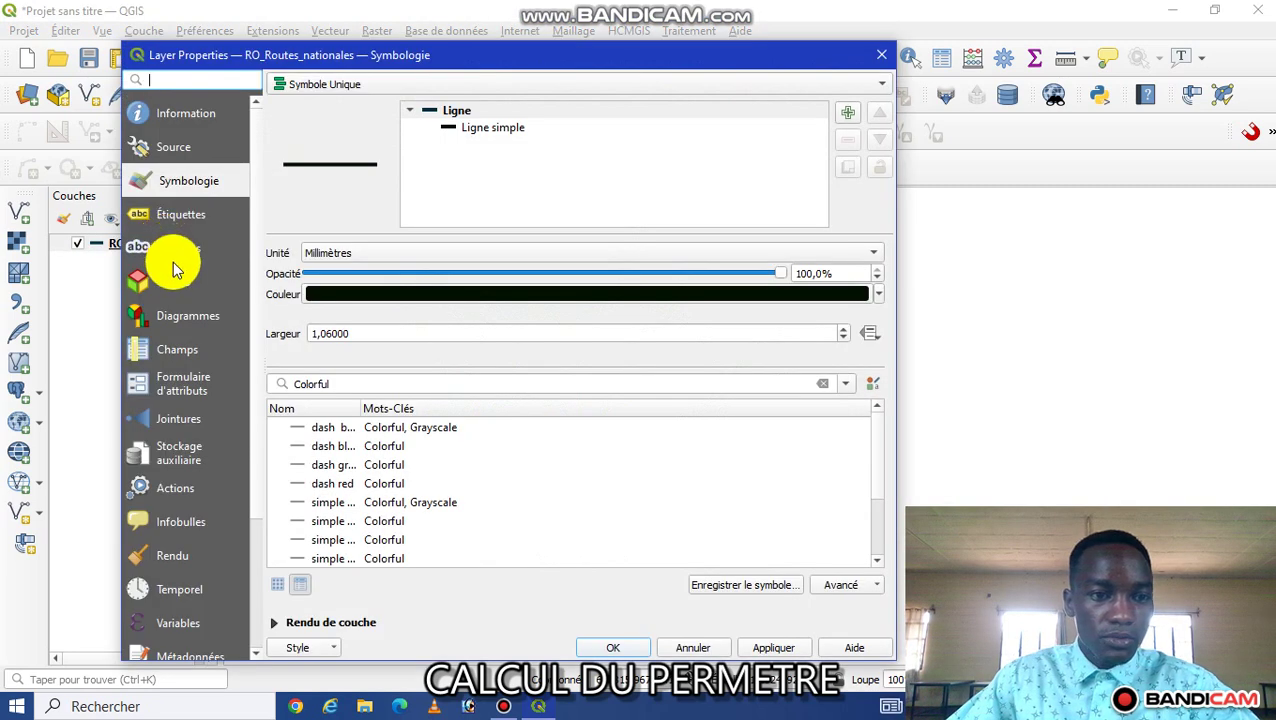
{"action": "left_click", "coordinate": [192, 219]}
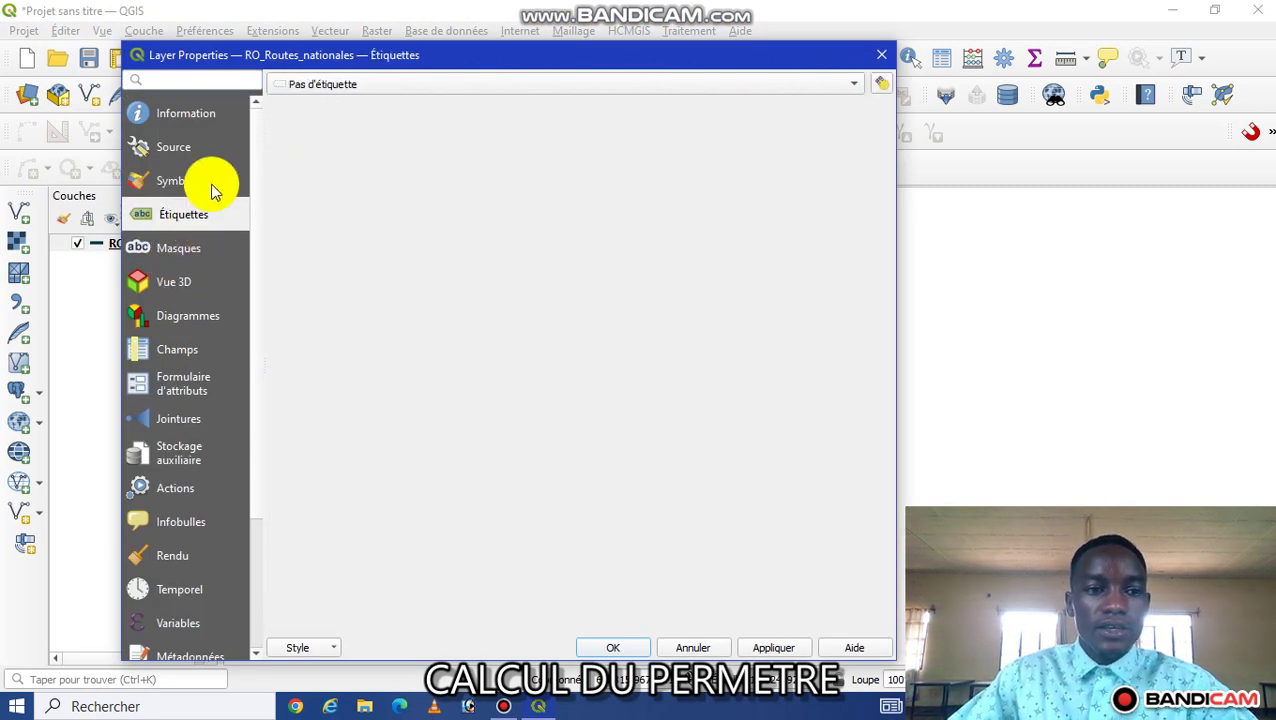
{"action": "left_click", "coordinate": [378, 84]}
{"action": "left_click", "coordinate": [378, 102]}
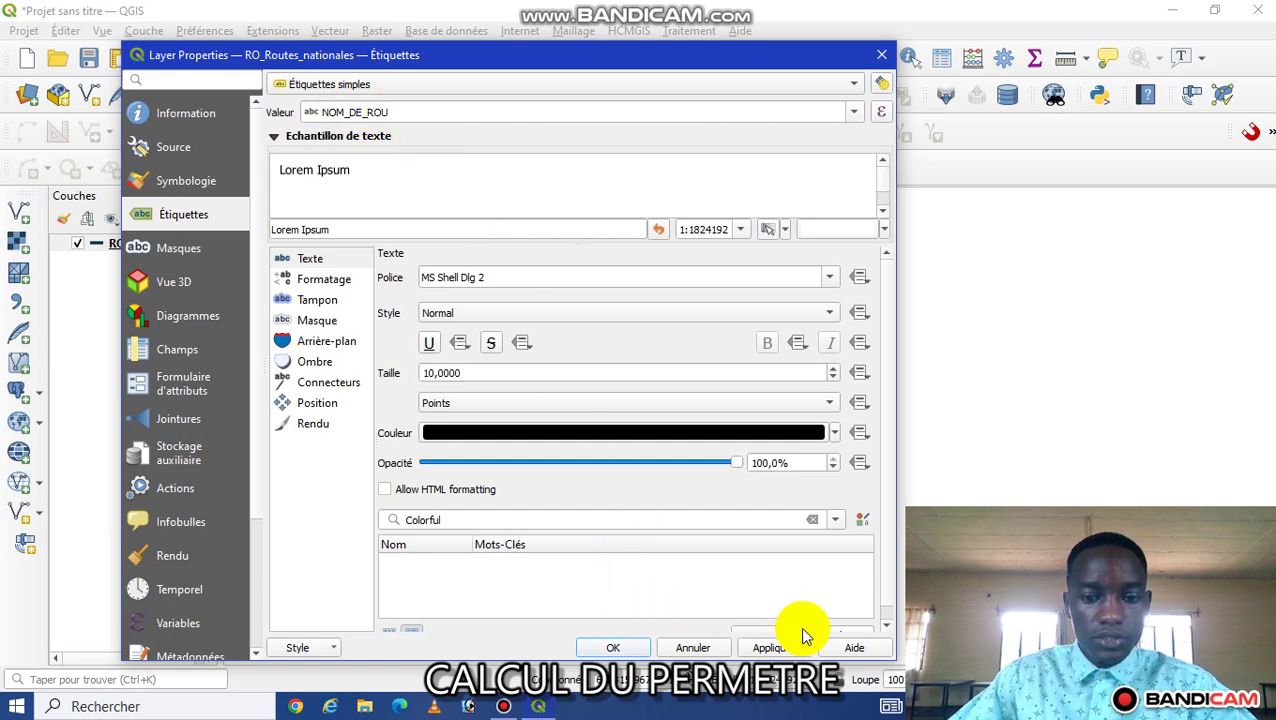
{"action": "left_click", "coordinate": [633, 646]}
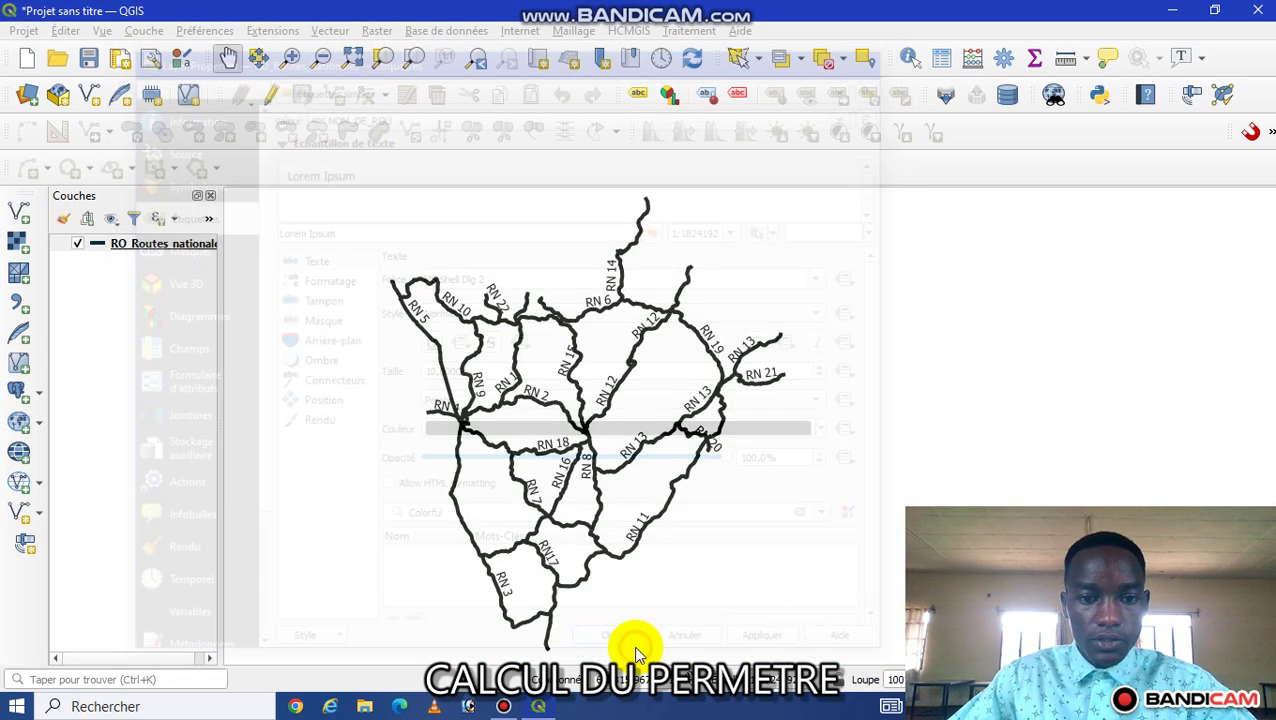
- Examine the road name labels across the southern and northern parts of the network
{"action": "left_click_drag", "start_coordinate": [561, 455], "coordinate": [547, 313]}
{"action": "scroll", "coordinate": [556, 432], "scroll_direction": "up", "scroll_amount": 2}
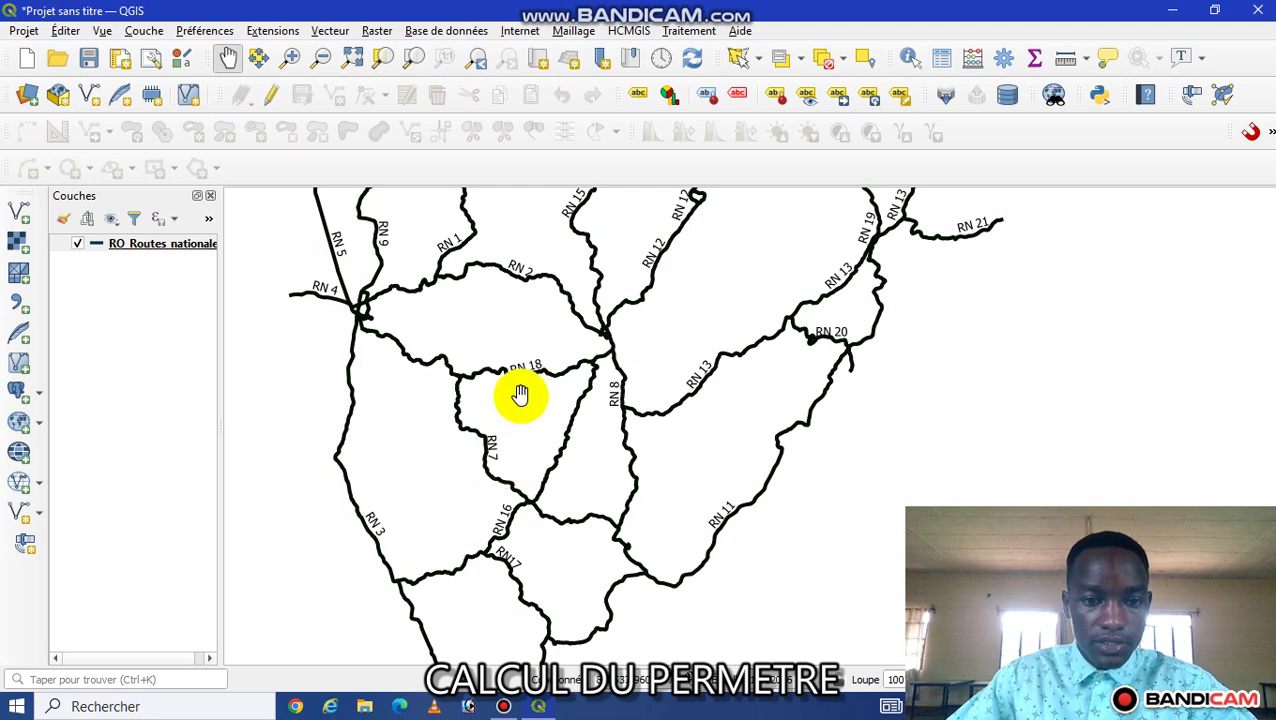
{"action": "left_click_drag", "start_coordinate": [683, 407], "coordinate": [605, 426]}
{"action": "left_click_drag", "start_coordinate": [651, 491], "coordinate": [658, 498]}
{"action": "left_click_drag", "start_coordinate": [604, 396], "coordinate": [640, 504]}
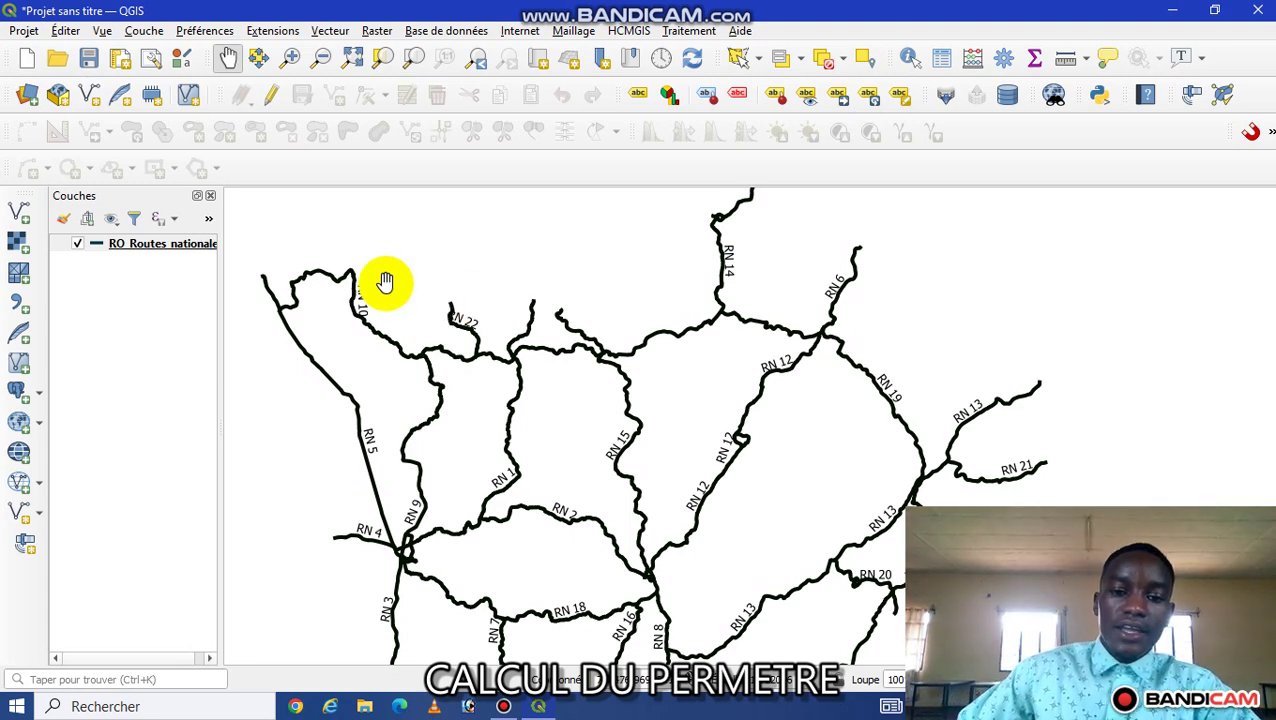
{"action": "left_click_drag", "start_coordinate": [550, 436], "coordinate": [550, 339]}
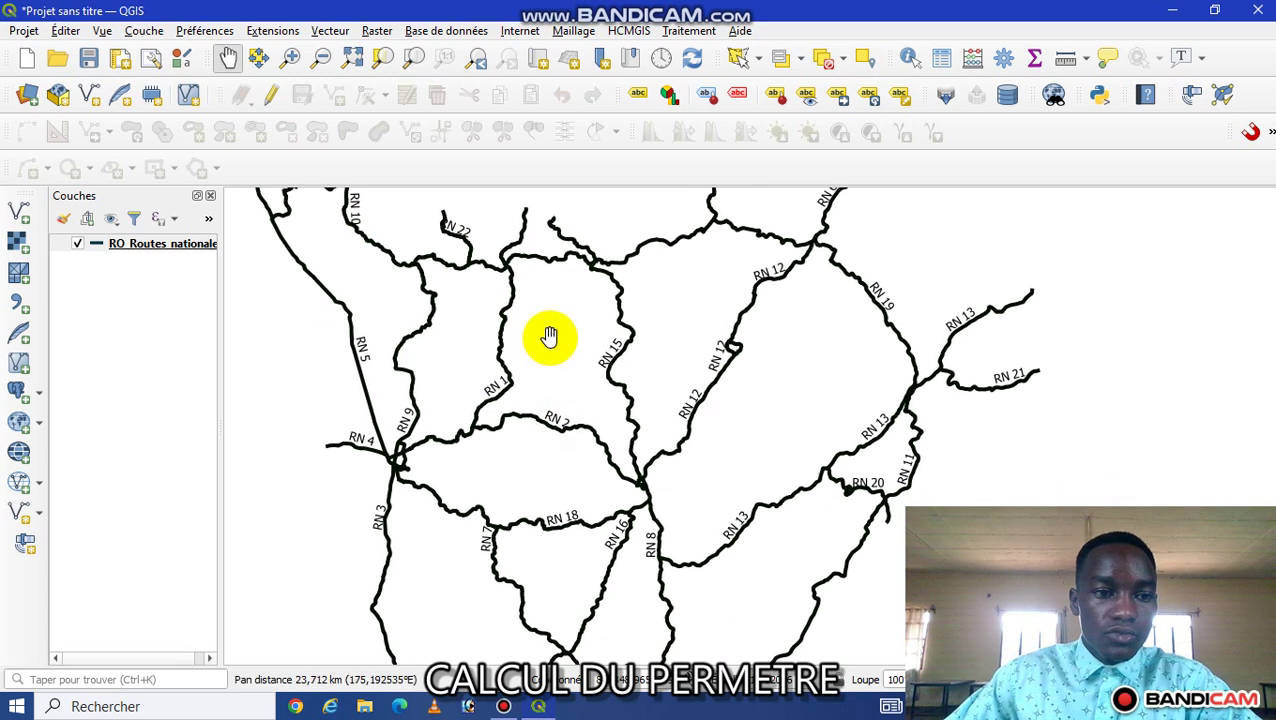
- Open the attribute table of the RO_Routes_nationales layer and turn on edit mode
{"action": "left_click", "coordinate": [122, 245]}
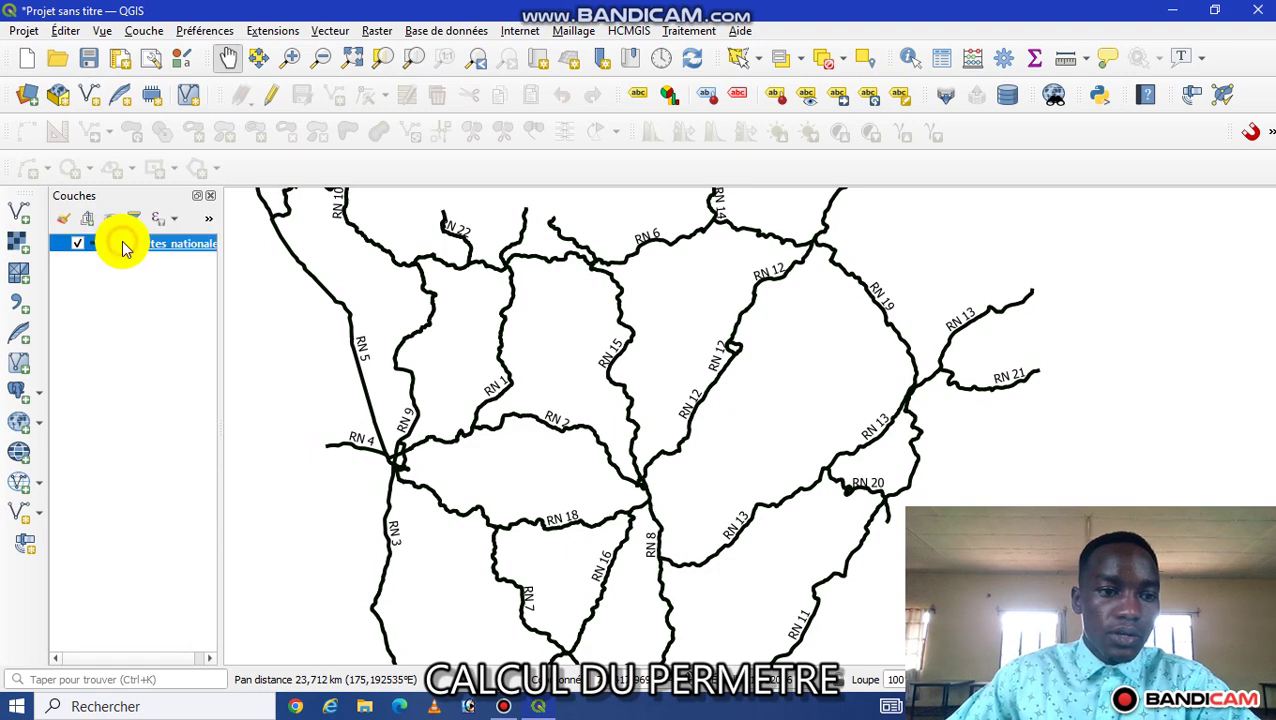
{"action": "right_click", "coordinate": [122, 245]}
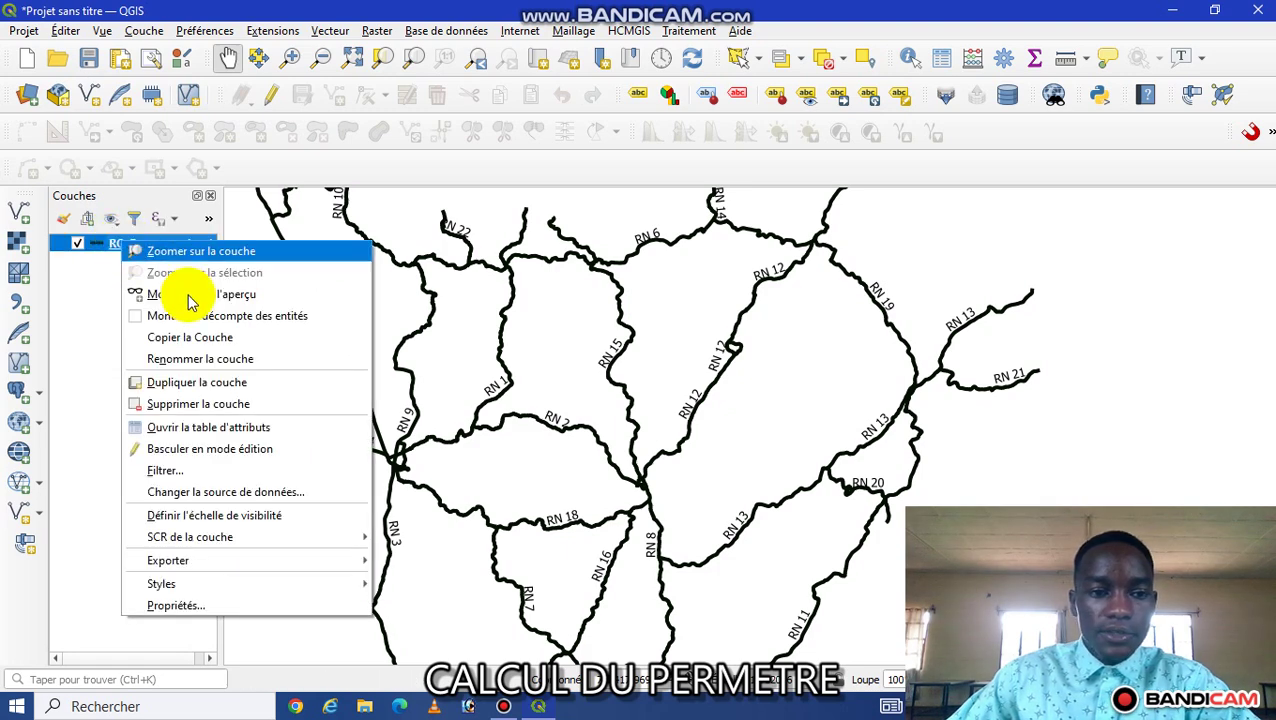
{"action": "left_click", "coordinate": [209, 430]}
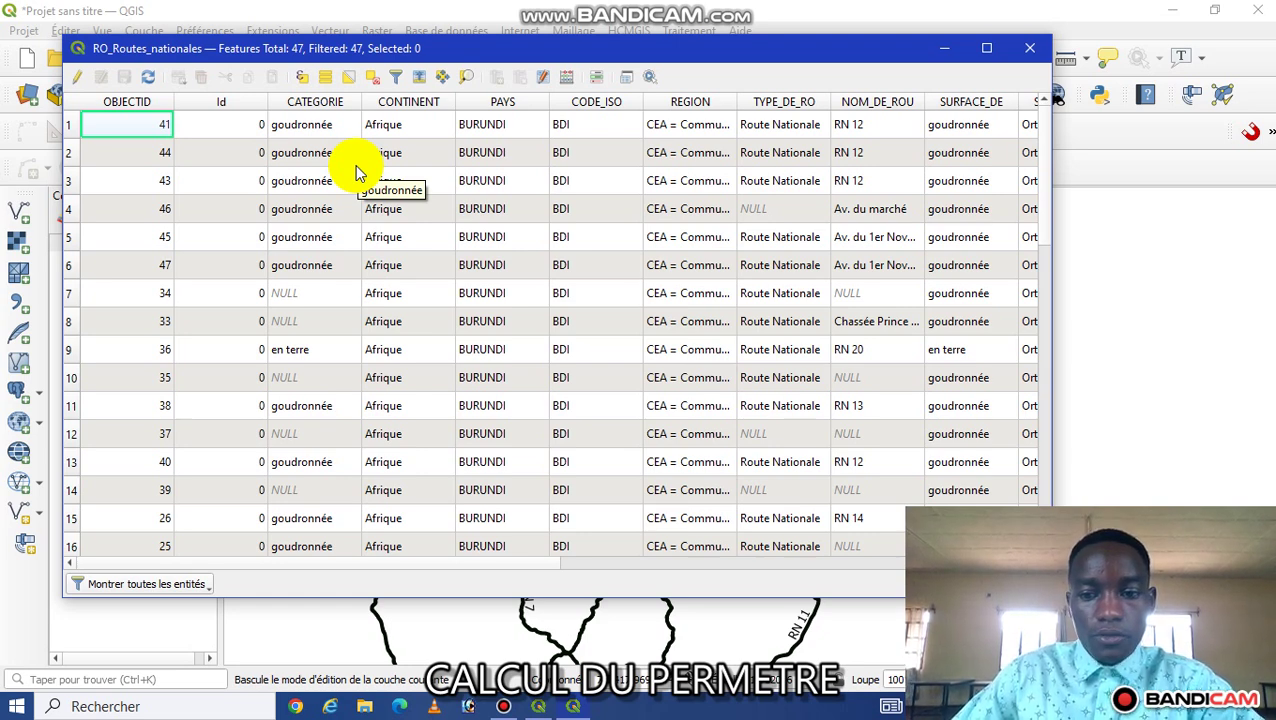
{"action": "left_click", "coordinate": [80, 76]}
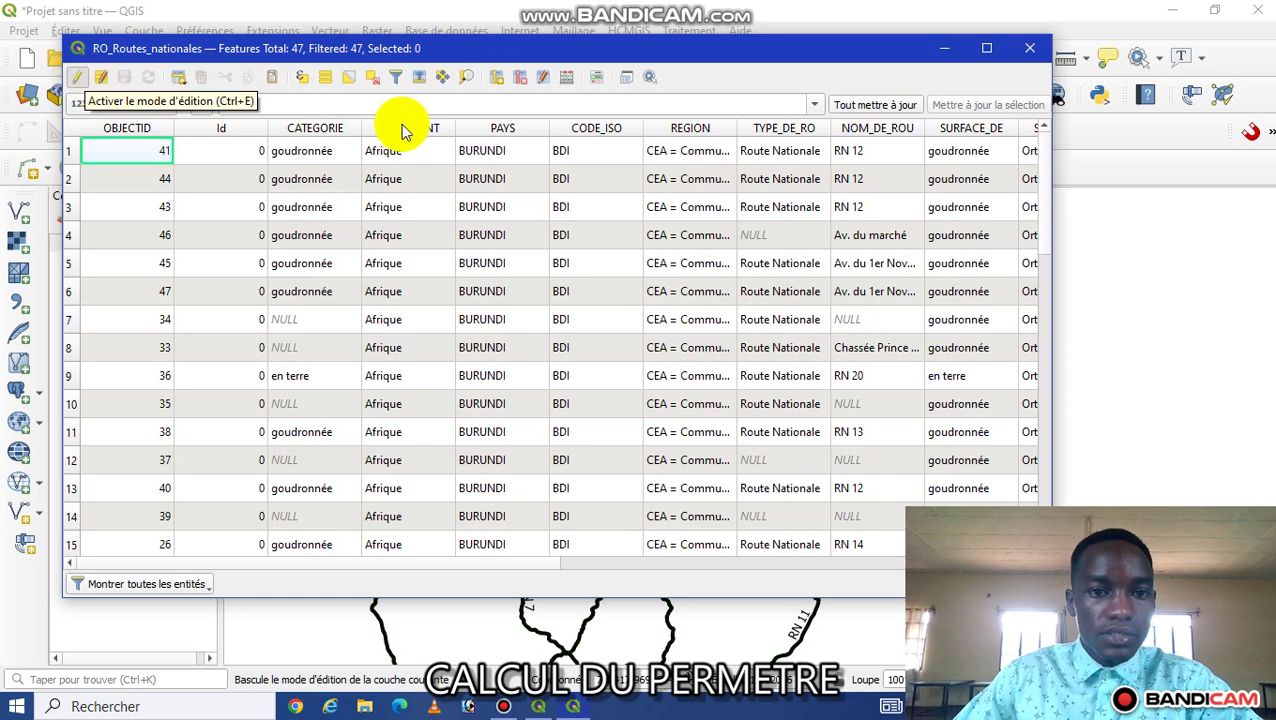
- Add a decimal number (réel) field named DISTANCE with the comment CALCULEE, length 20 and precision 3 to the attribute table
{"action": "left_click", "coordinate": [490, 84]}
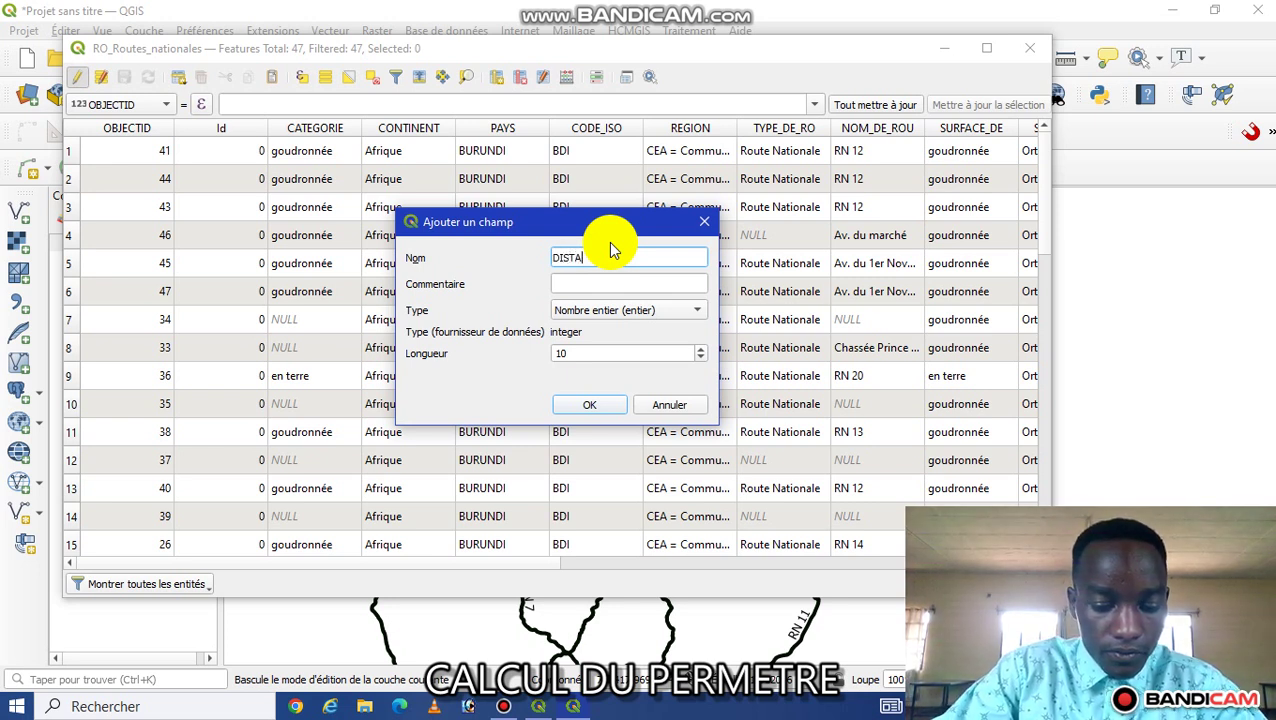
{"action": "type", "text": "CE"}
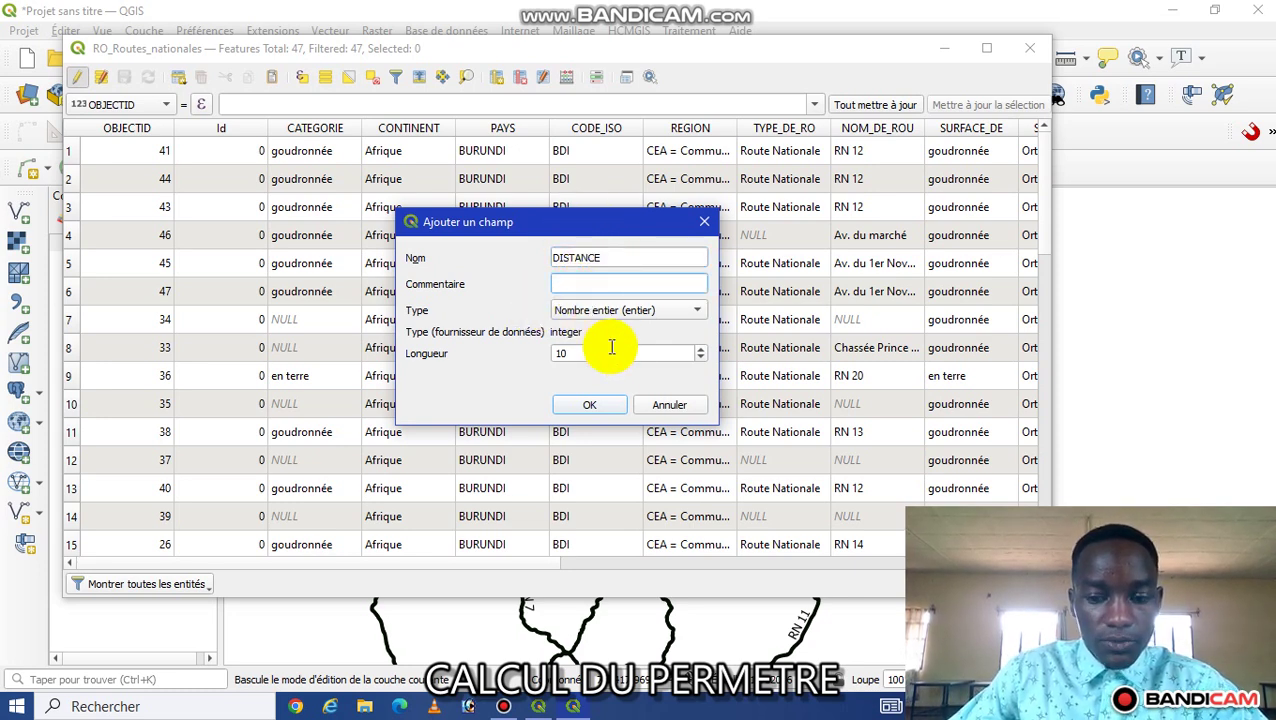
{"action": "type", "text": "ALCULEE"}
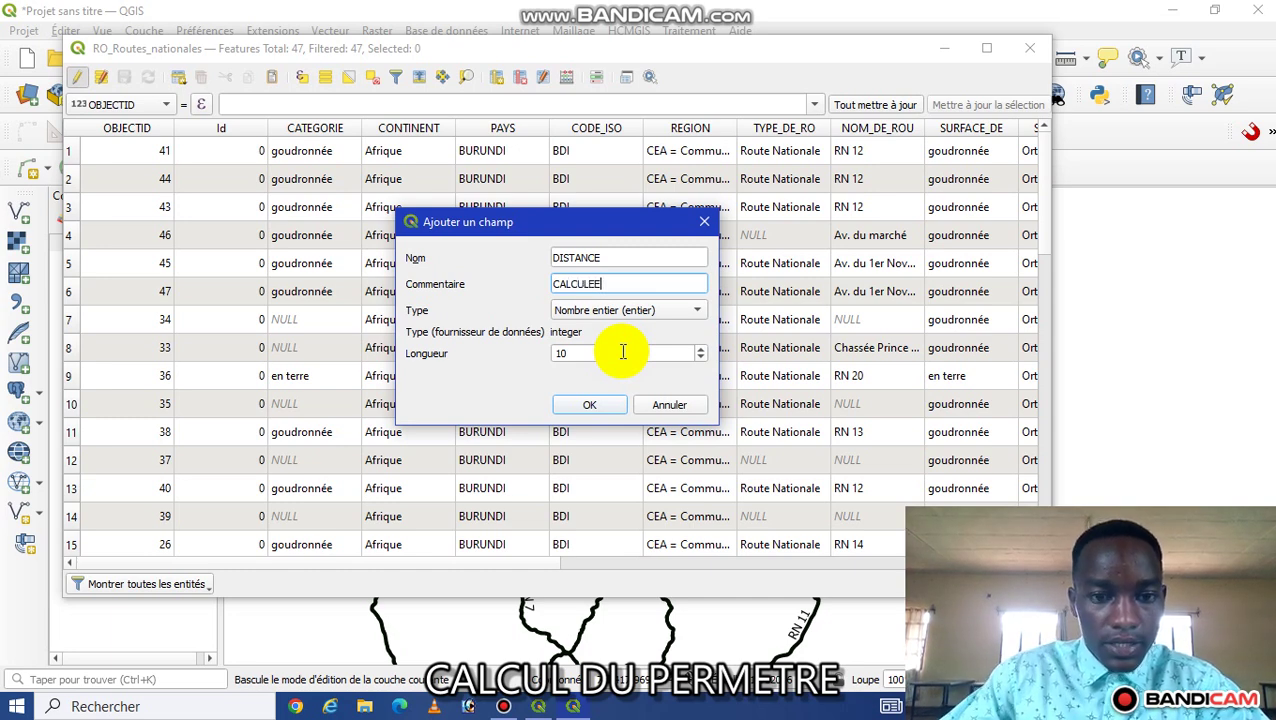
{"action": "left_click", "coordinate": [699, 316]}
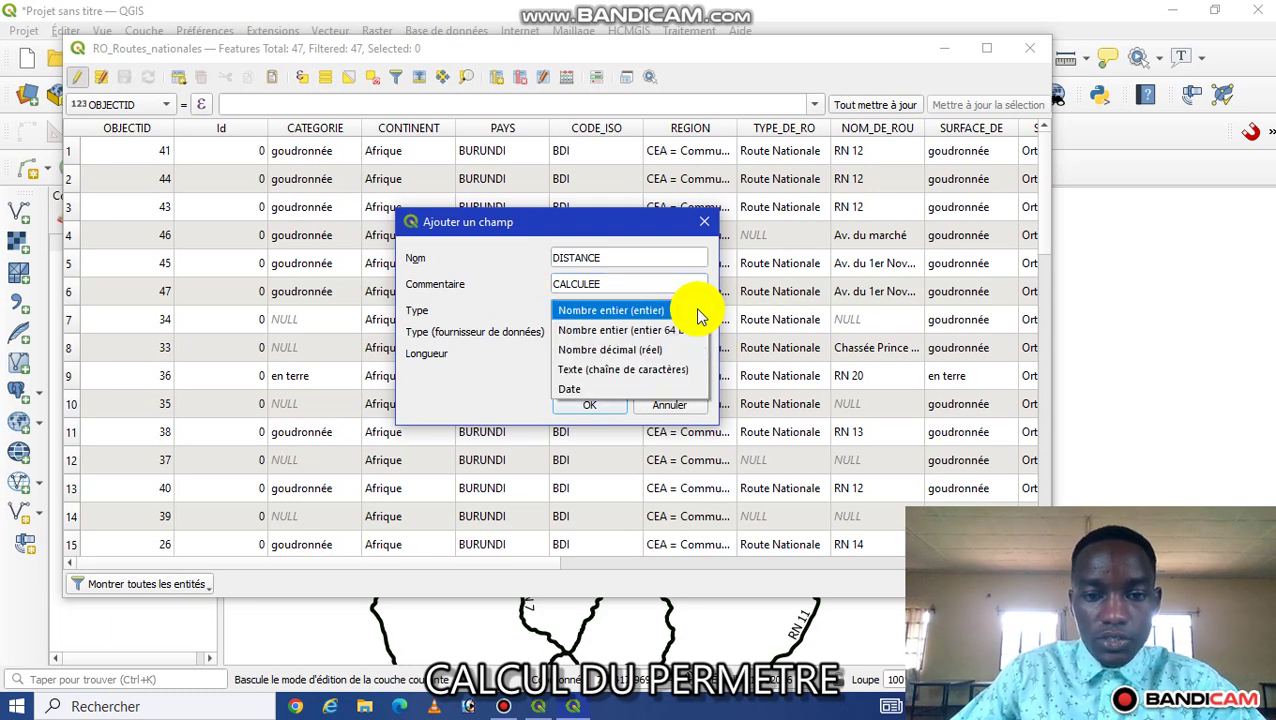
{"action": "left_click", "coordinate": [636, 352]}
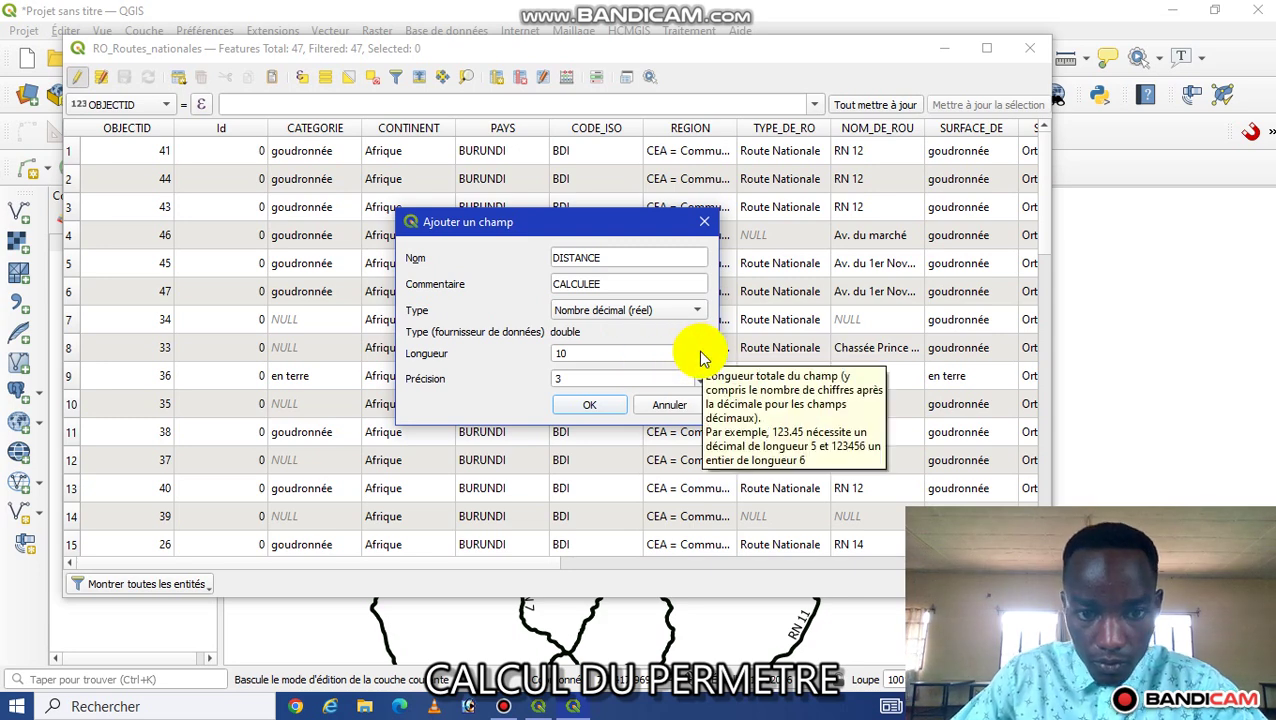
{"action": "left_click", "coordinate": [700, 350]}
{"action": "left_click", "coordinate": [700, 350]}
{"action": "left_click", "coordinate": [700, 350]}
{"action": "left_click", "coordinate": [700, 350]}
{"action": "left_click", "coordinate": [700, 350]}
{"action": "left_click", "coordinate": [632, 377]}
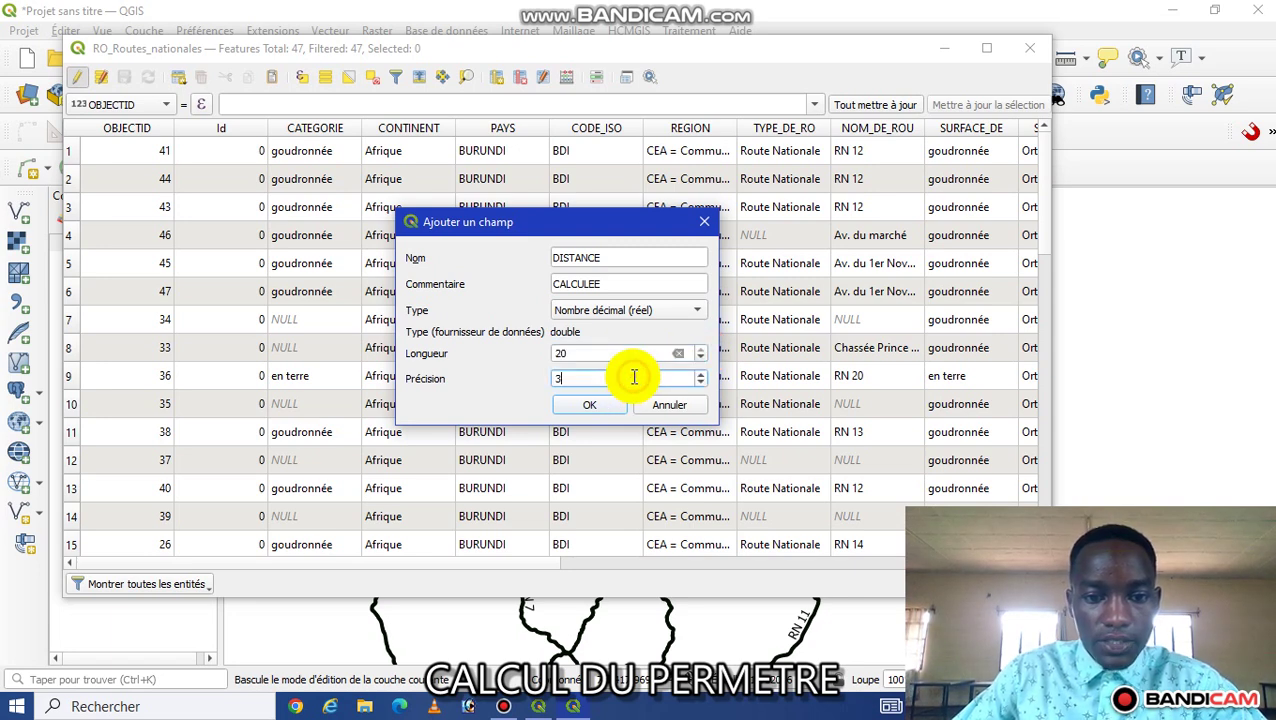
{"action": "left_click", "coordinate": [578, 407]}
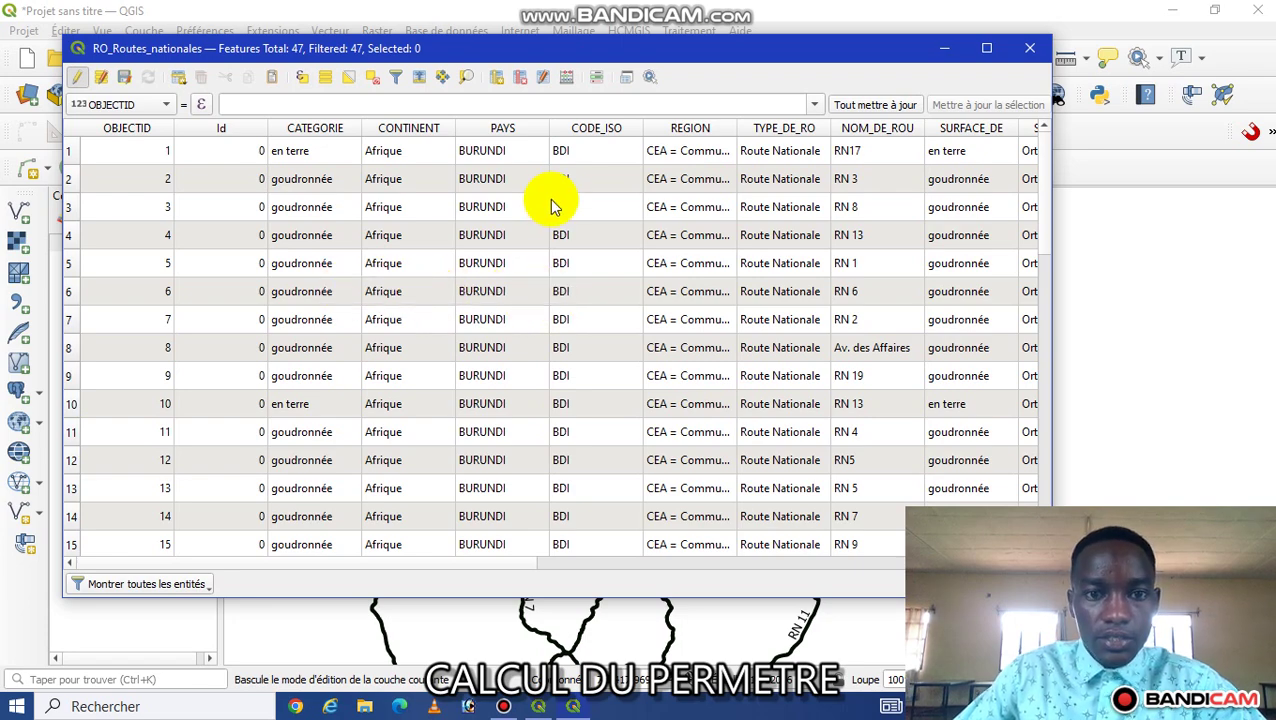
- Open the field calculator and set it to update the existing DISTANCE field
{"action": "left_click_drag", "start_coordinate": [513, 564], "coordinate": [1051, 558]}
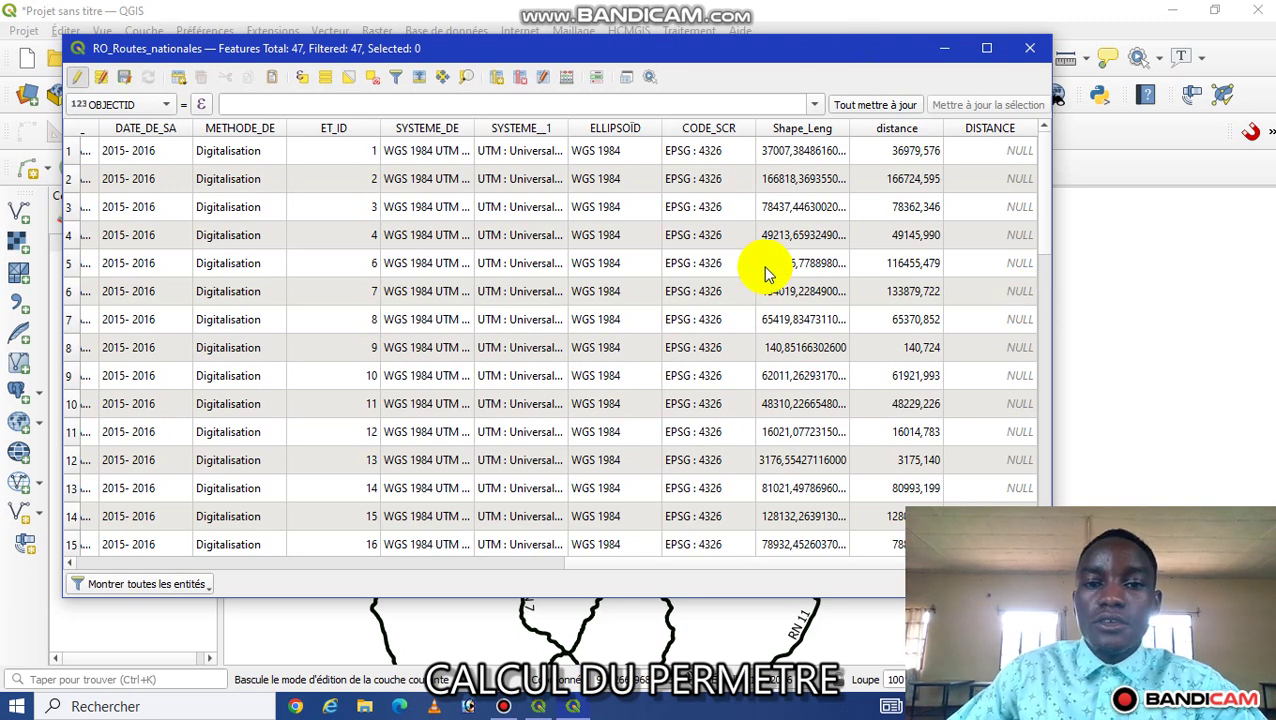
{"action": "left_click", "coordinate": [561, 81]}
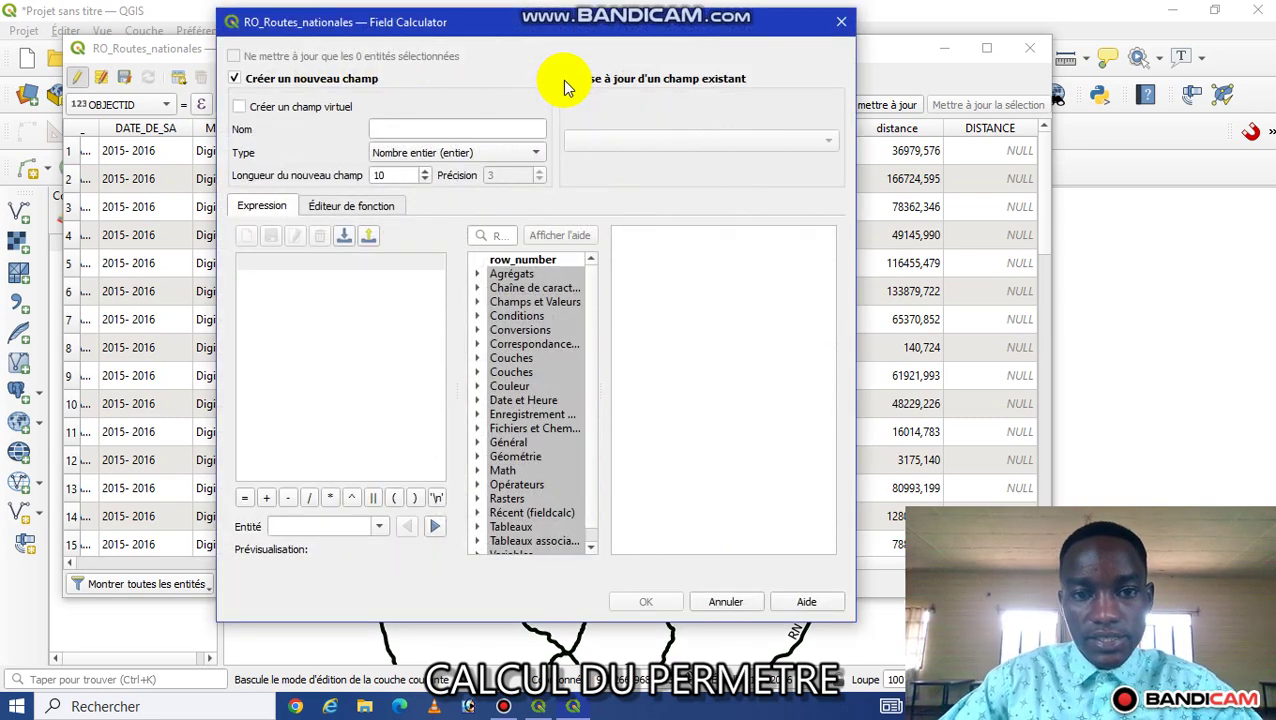
{"action": "left_click", "coordinate": [561, 79]}
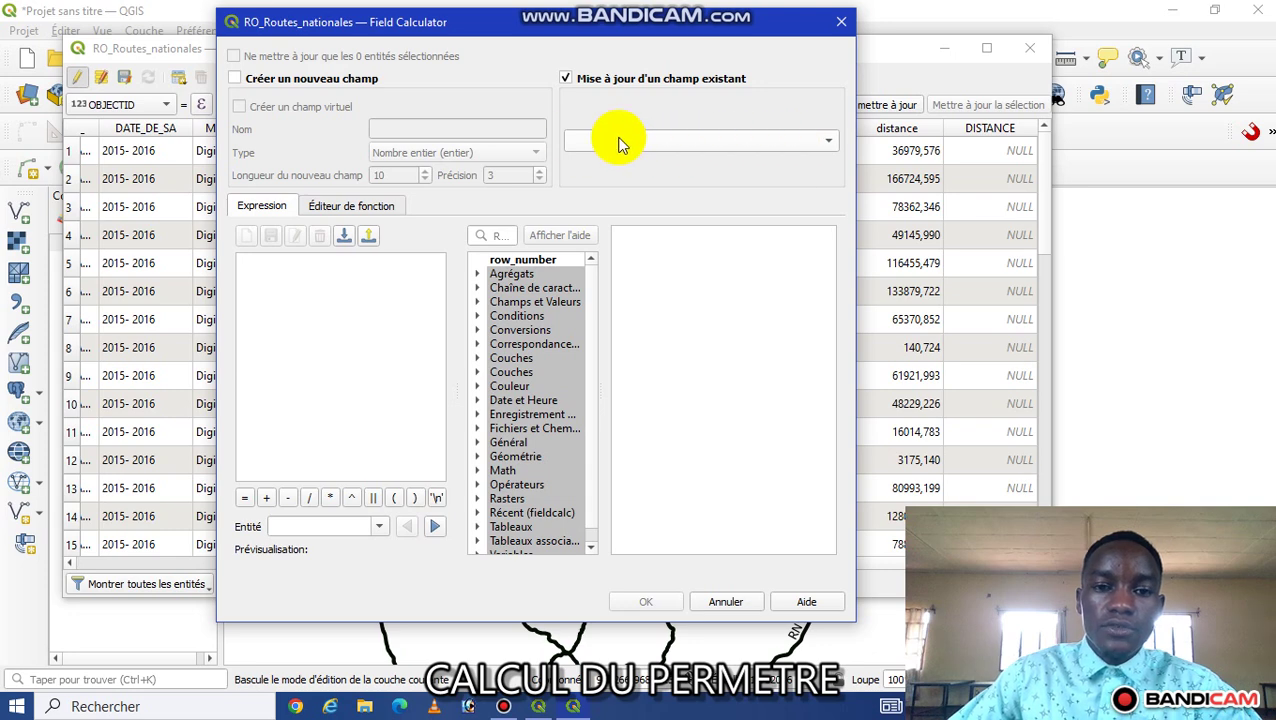
{"action": "left_click", "coordinate": [826, 145]}
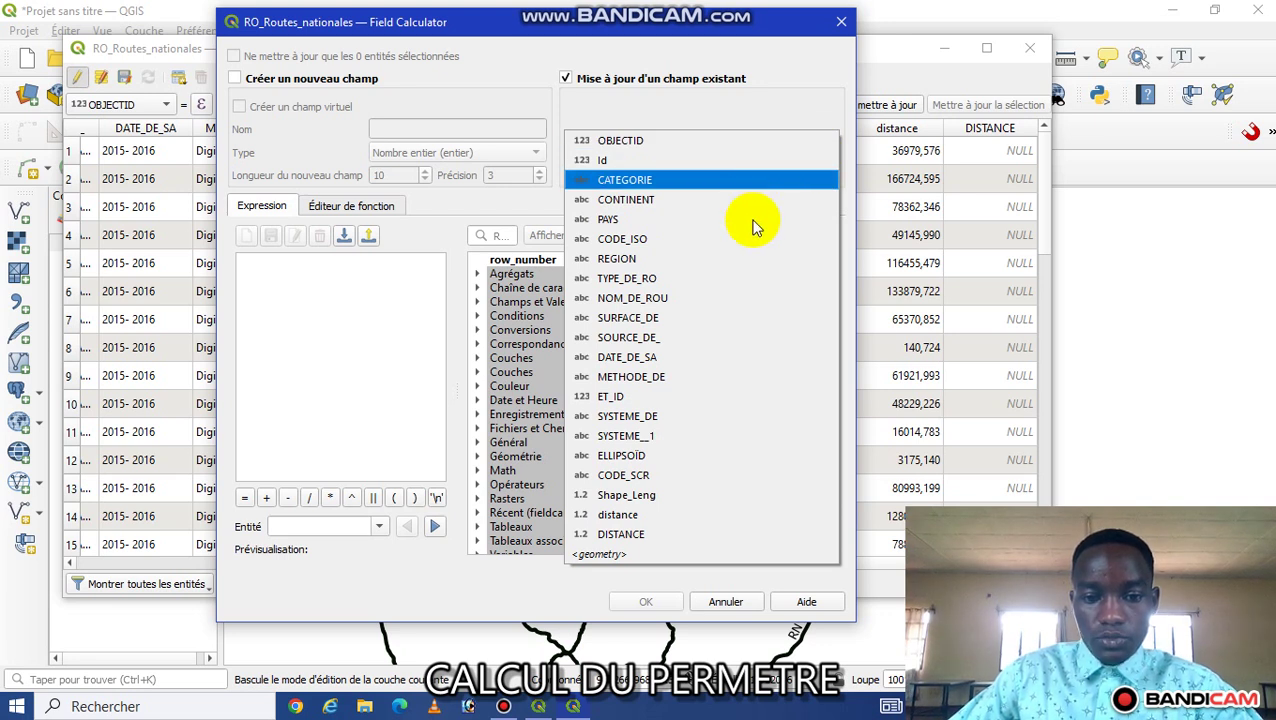
{"action": "left_click", "coordinate": [628, 537]}
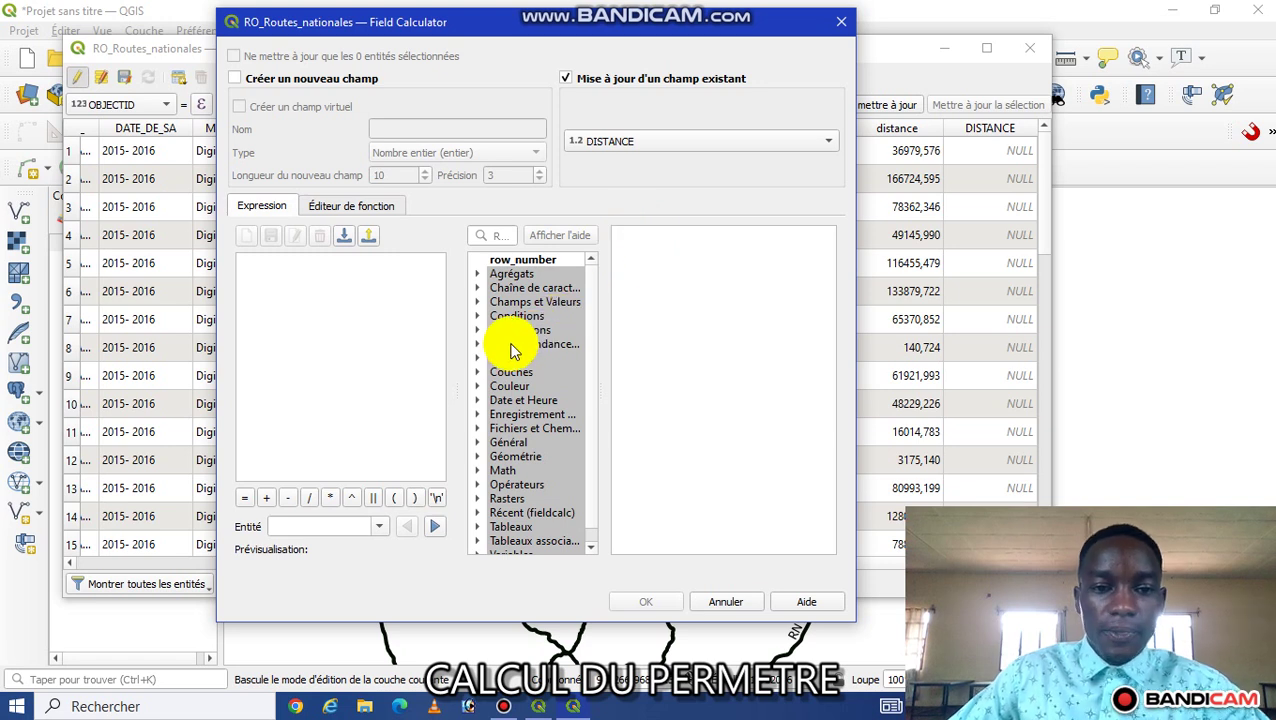
- Fill the DISTANCE field with each road's length using the Géométrie function $length as the expression
{"action": "left_click", "coordinate": [476, 457]}
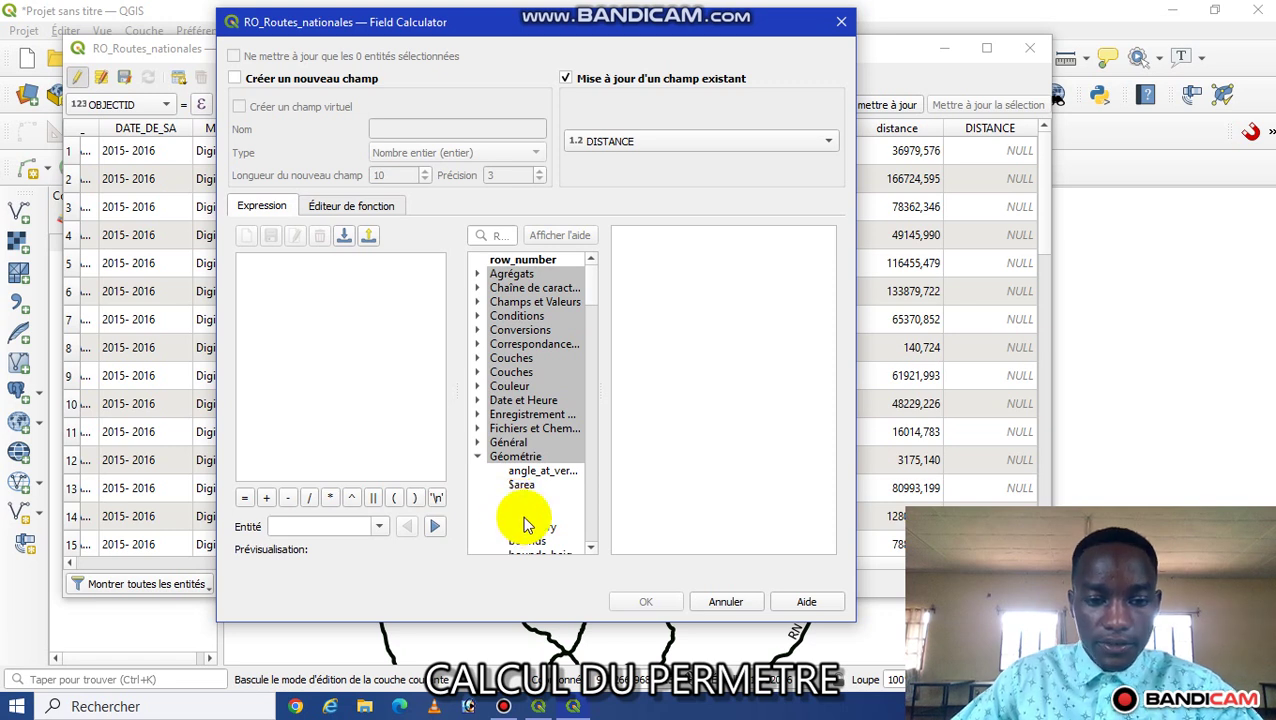
{"action": "scroll", "coordinate": [520, 515], "scroll_direction": "down", "scroll_amount": 1}
{"action": "scroll", "coordinate": [520, 480], "scroll_direction": "down", "scroll_amount": 1}
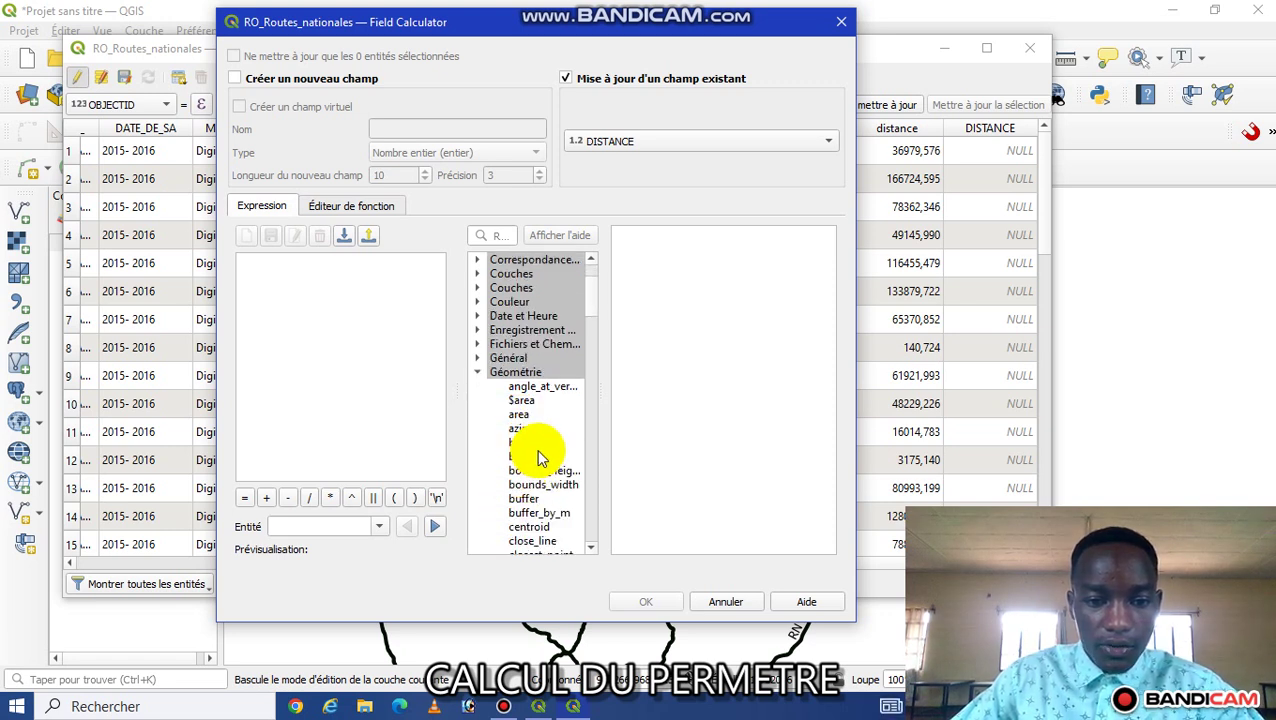
{"action": "scroll", "coordinate": [533, 488], "scroll_direction": "down", "scroll_amount": 1}
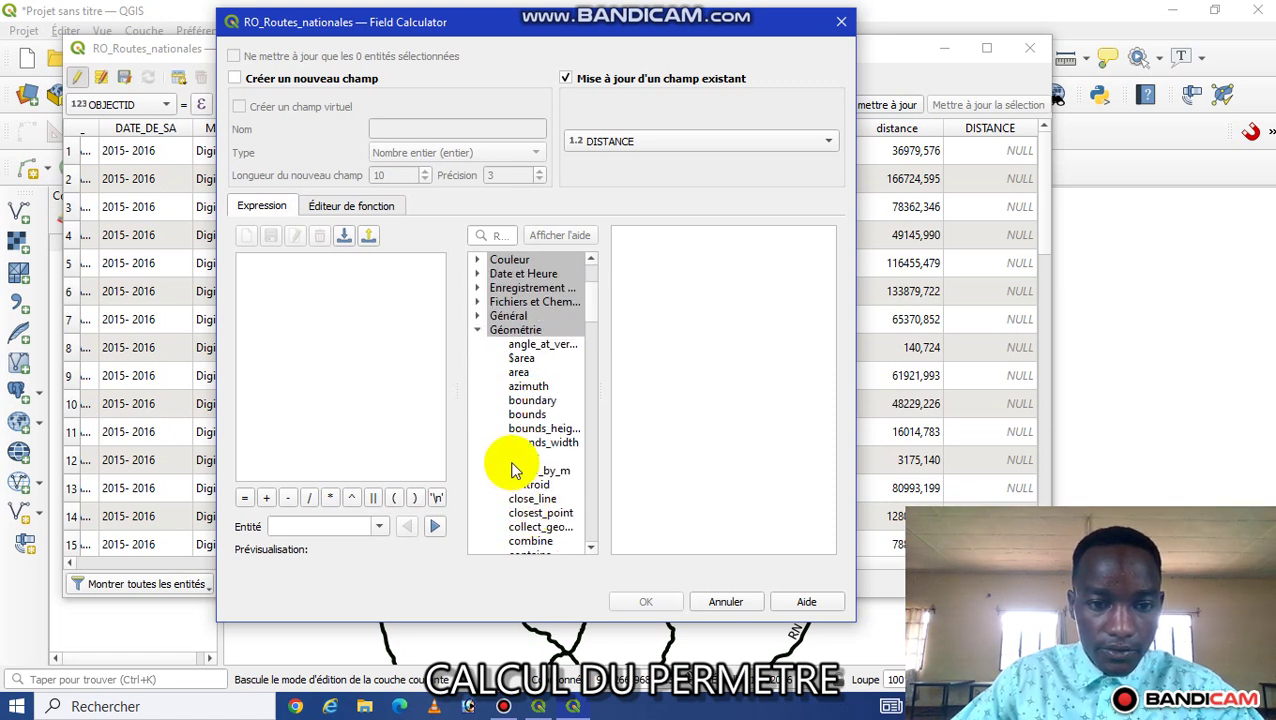
{"action": "scroll", "coordinate": [521, 448], "scroll_direction": "down", "scroll_amount": 1}
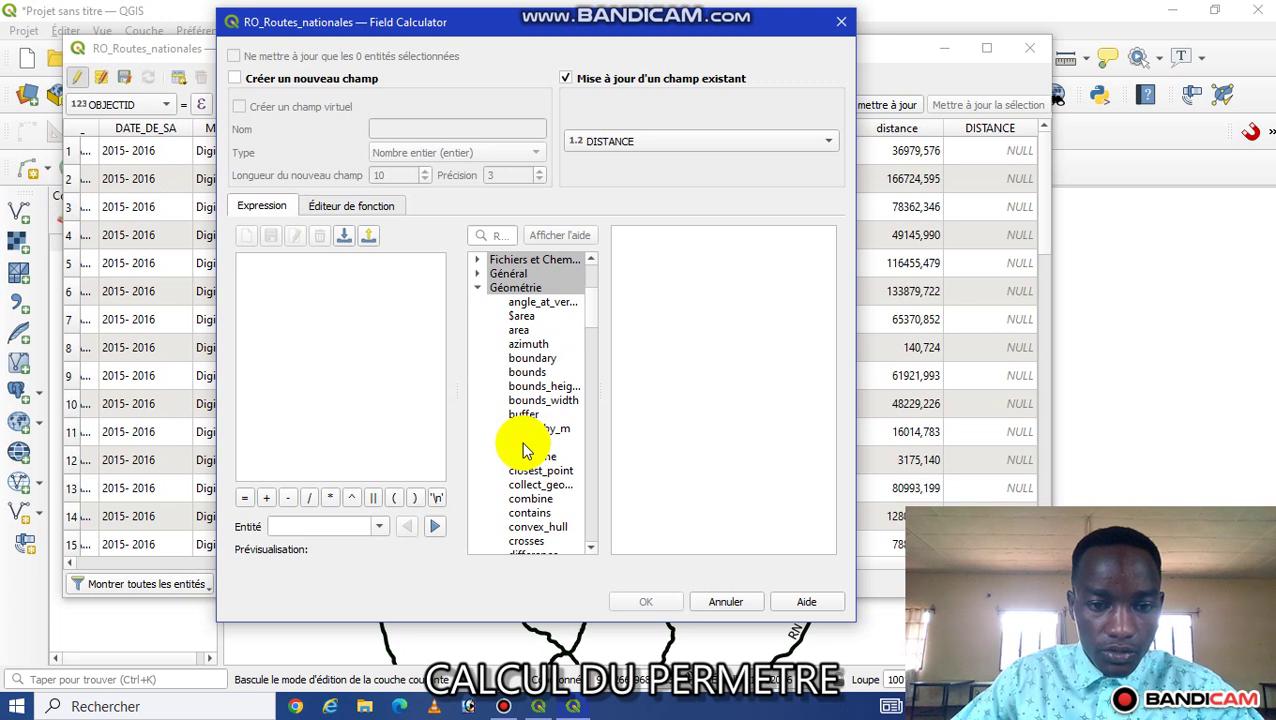
{"action": "scroll", "coordinate": [522, 442], "scroll_direction": "down", "scroll_amount": 1}
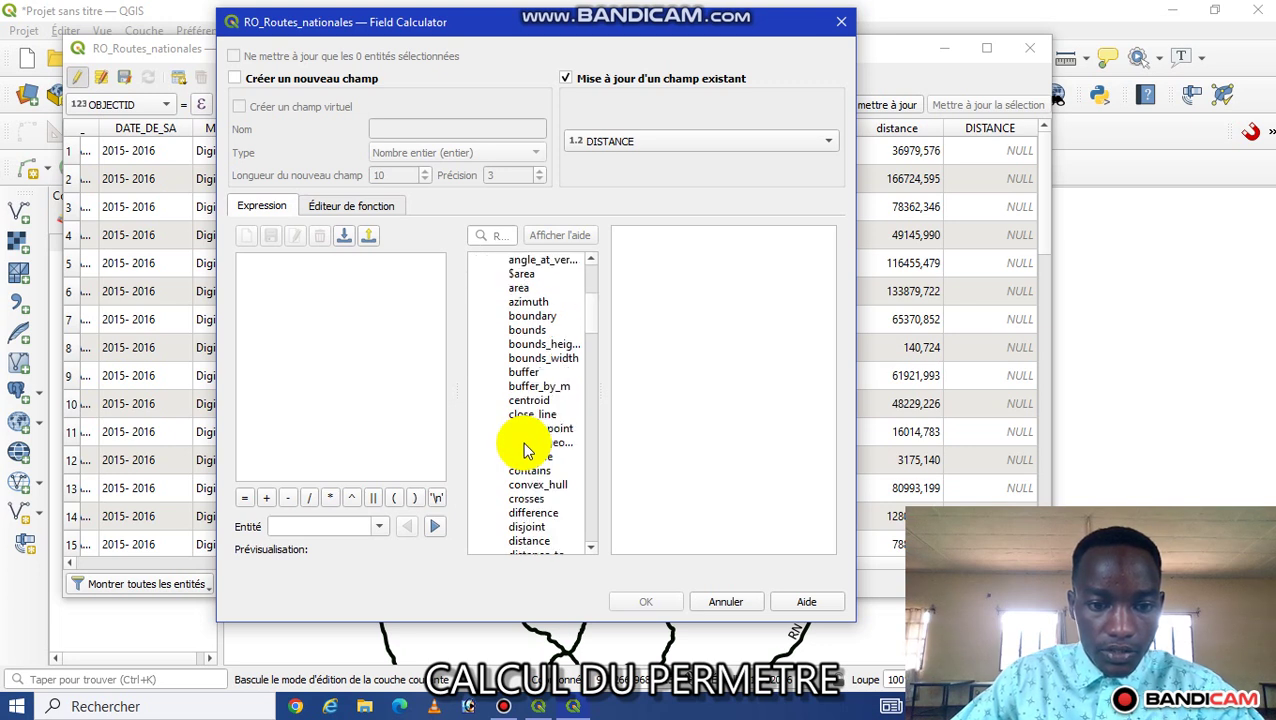
{"action": "scroll", "coordinate": [522, 442], "scroll_direction": "down", "scroll_amount": 1}
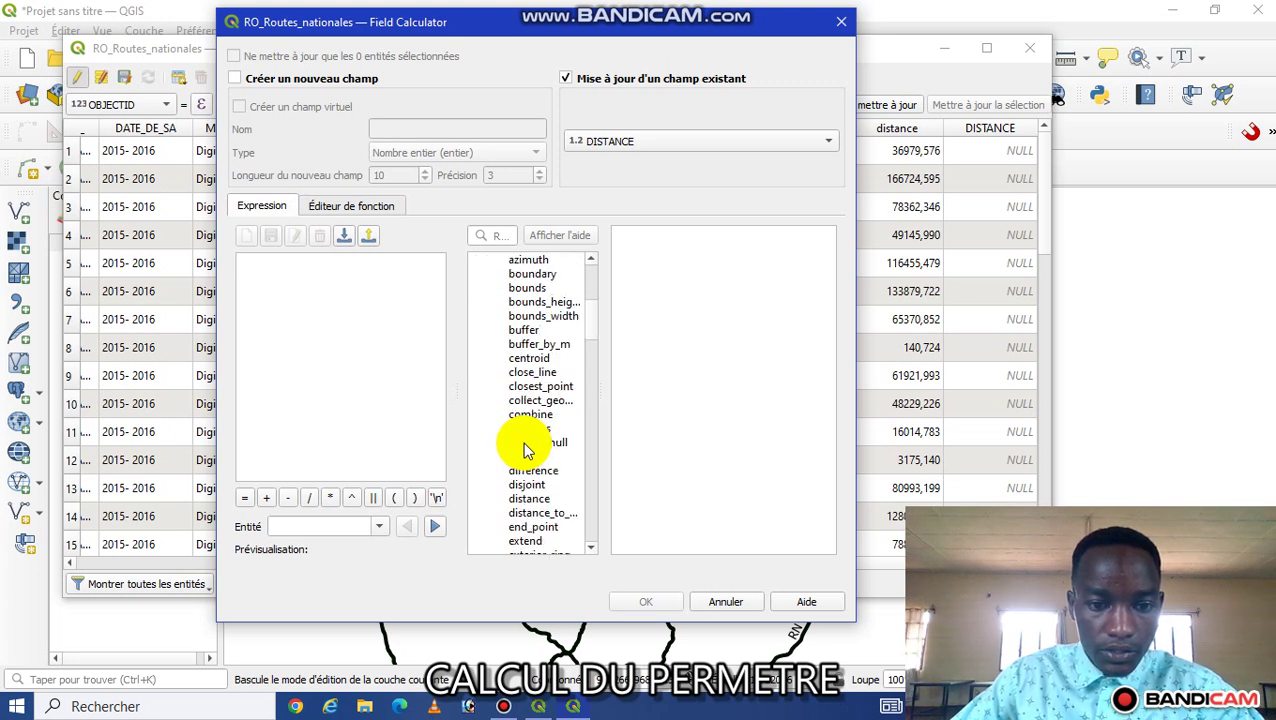
{"action": "scroll", "coordinate": [522, 442], "scroll_direction": "down", "scroll_amount": 1}
{"action": "scroll", "coordinate": [522, 442], "scroll_direction": "down", "scroll_amount": 1}
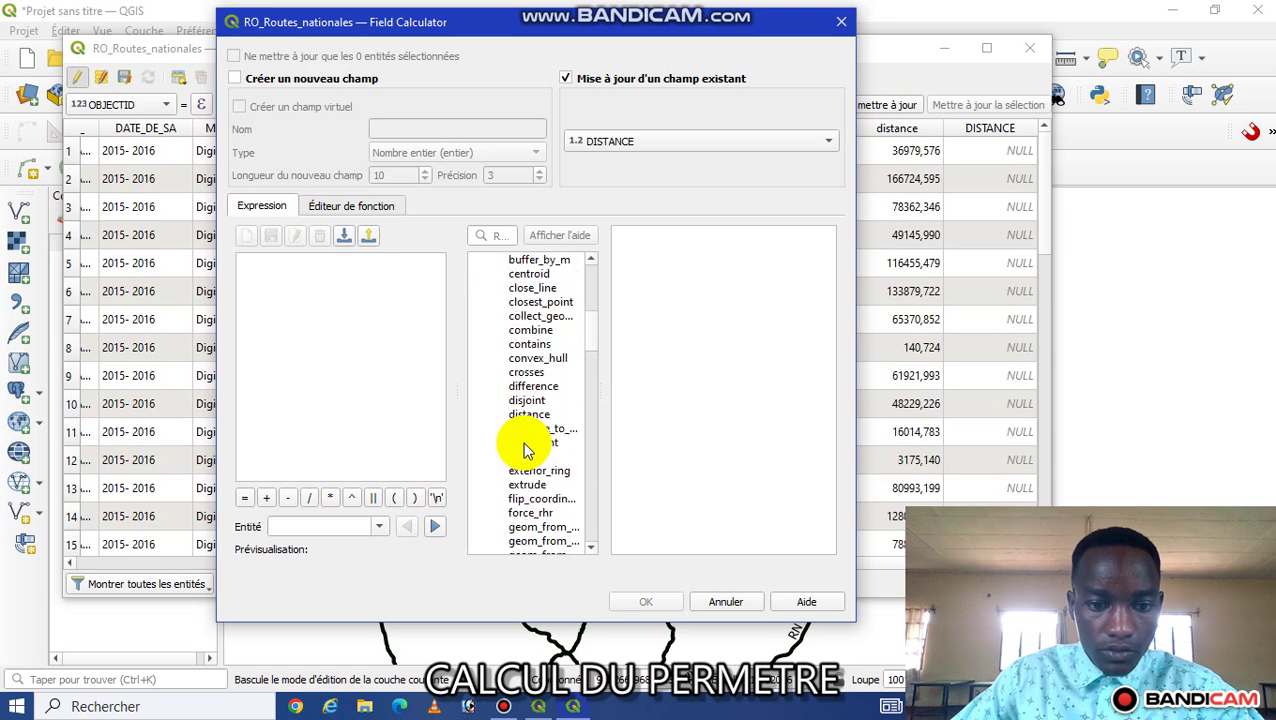
{"action": "scroll", "coordinate": [522, 442], "scroll_direction": "down", "scroll_amount": 3}
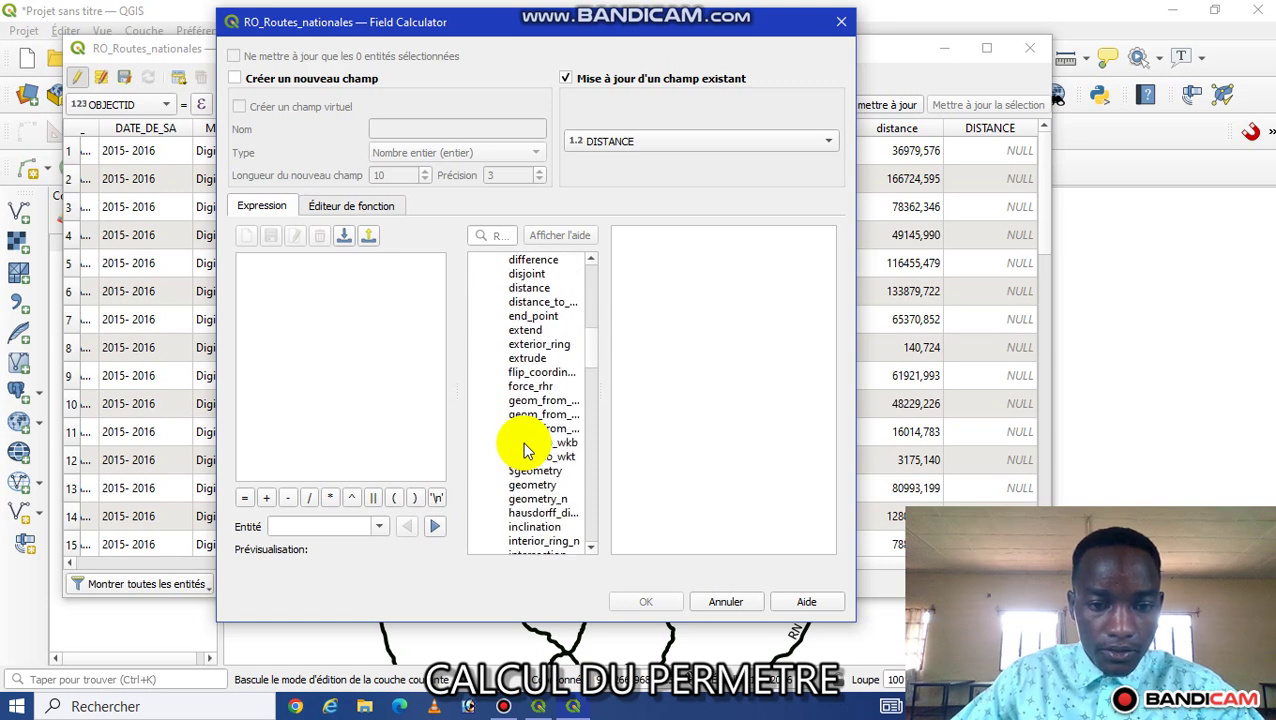
{"action": "left_click", "coordinate": [591, 547]}
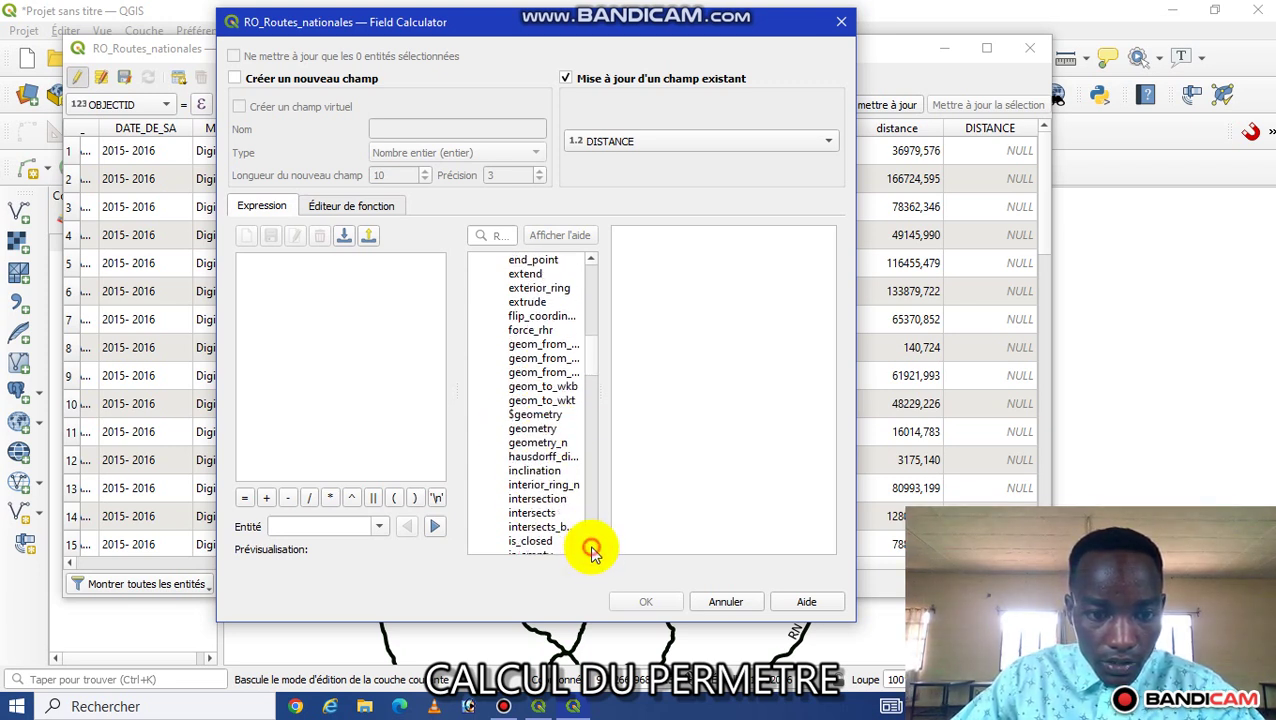
{"action": "left_click", "coordinate": [591, 548]}
{"action": "left_click", "coordinate": [591, 548]}
{"action": "left_click", "coordinate": [591, 548]}
{"action": "left_click", "coordinate": [591, 548]}
{"action": "left_click", "coordinate": [591, 548]}
{"action": "left_click", "coordinate": [591, 548]}
{"action": "left_click", "coordinate": [591, 548]}
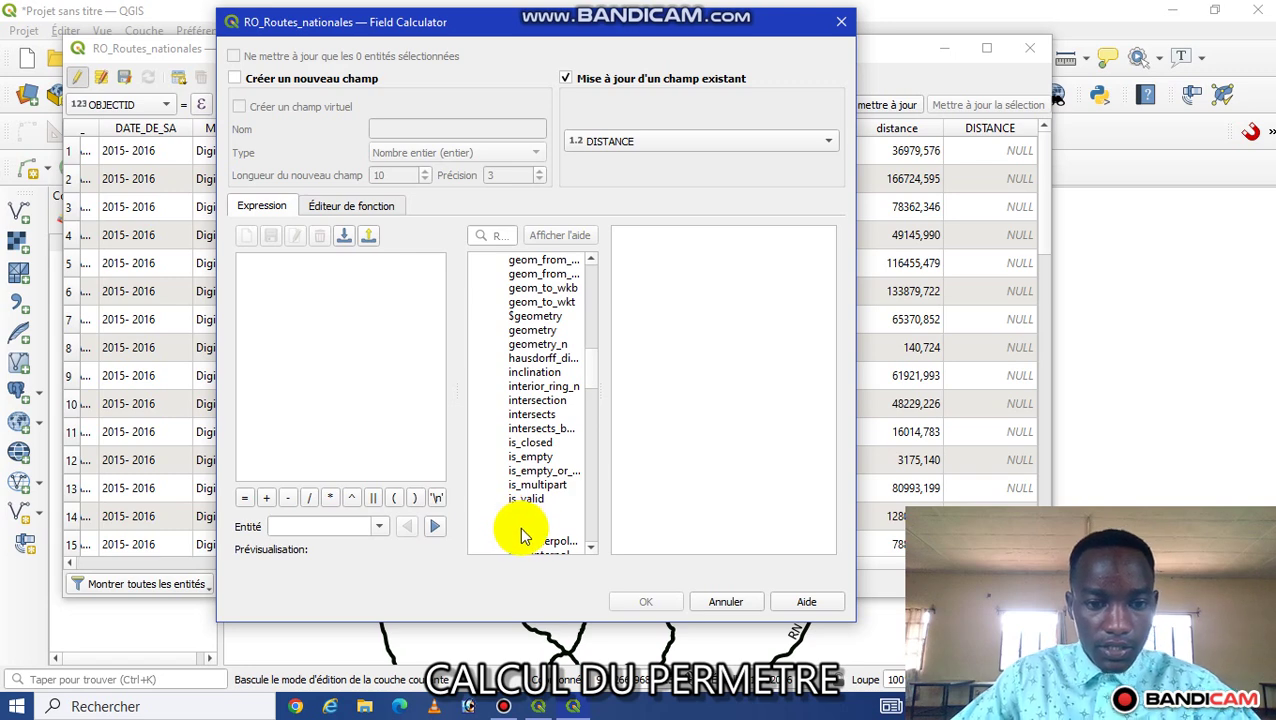
{"action": "double_click", "coordinate": [526, 528]}
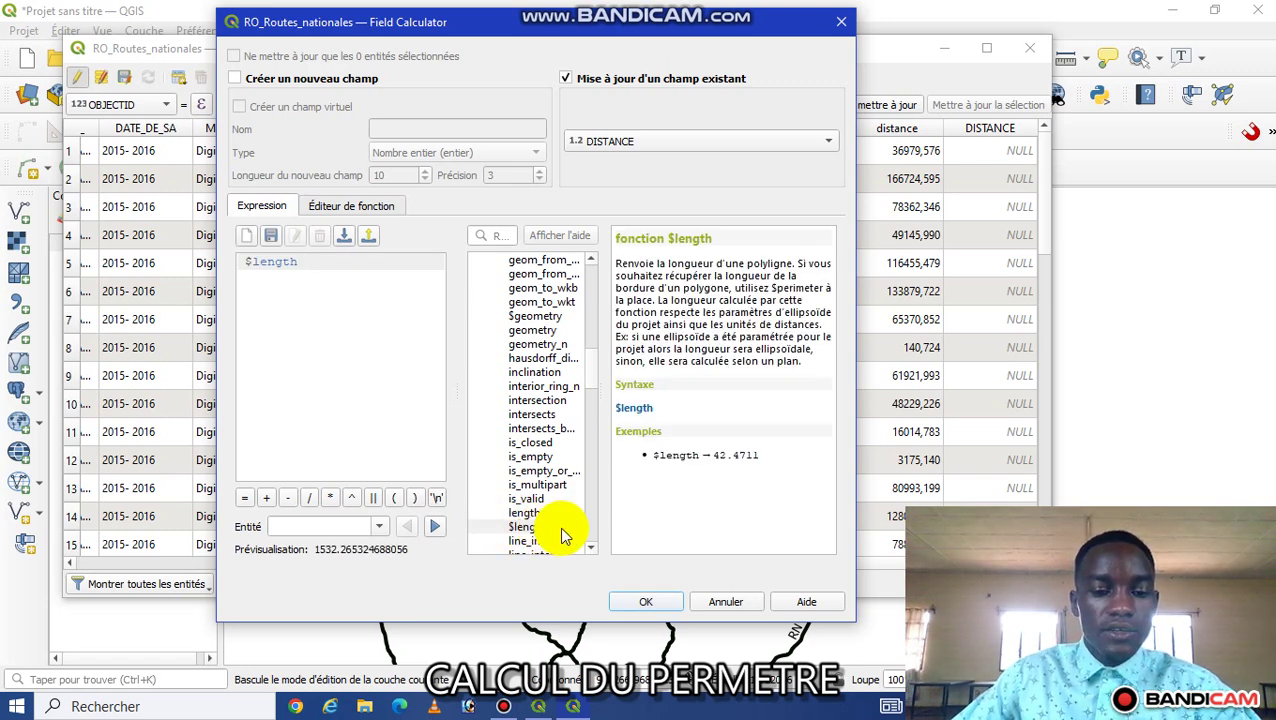
{"action": "left_click", "coordinate": [646, 600]}
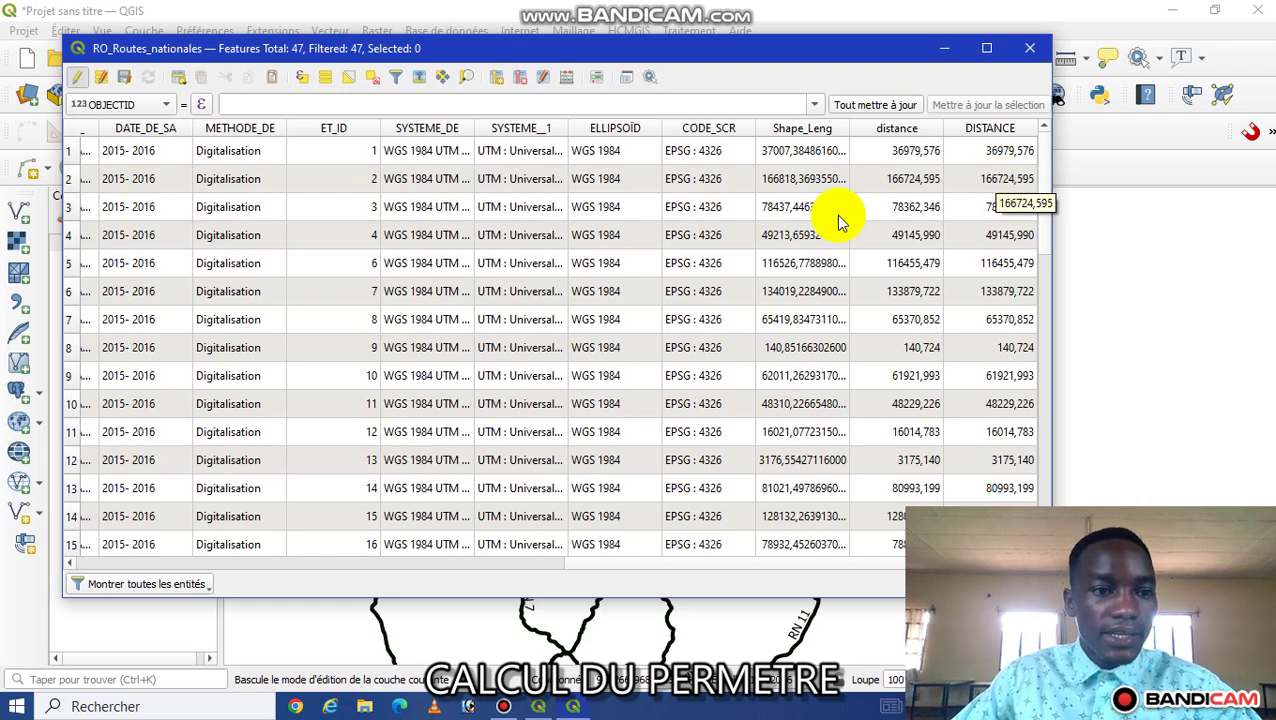
- Select all rows of the attribute table, from the first through row 47
{"action": "left_click", "coordinate": [72, 151]}
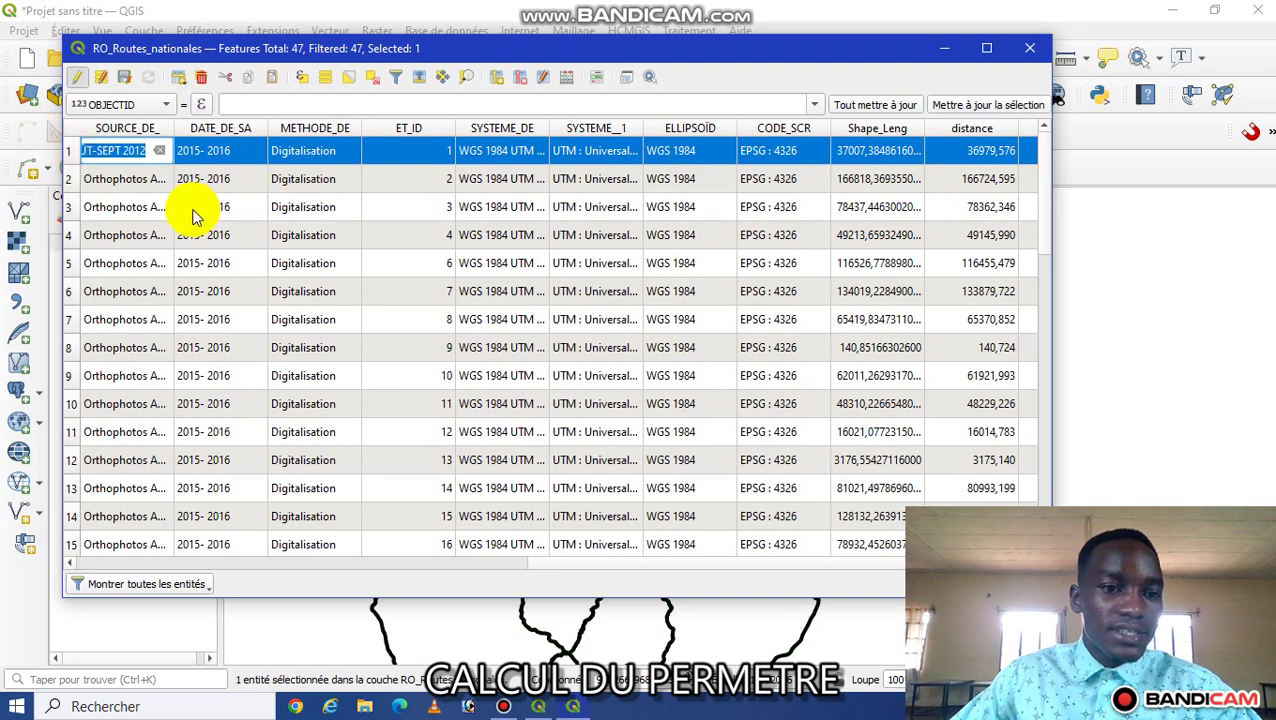
{"action": "scroll", "coordinate": [125, 275], "scroll_direction": "down", "scroll_amount": 3}
{"action": "scroll", "coordinate": [124, 277], "scroll_direction": "down", "scroll_amount": 8}
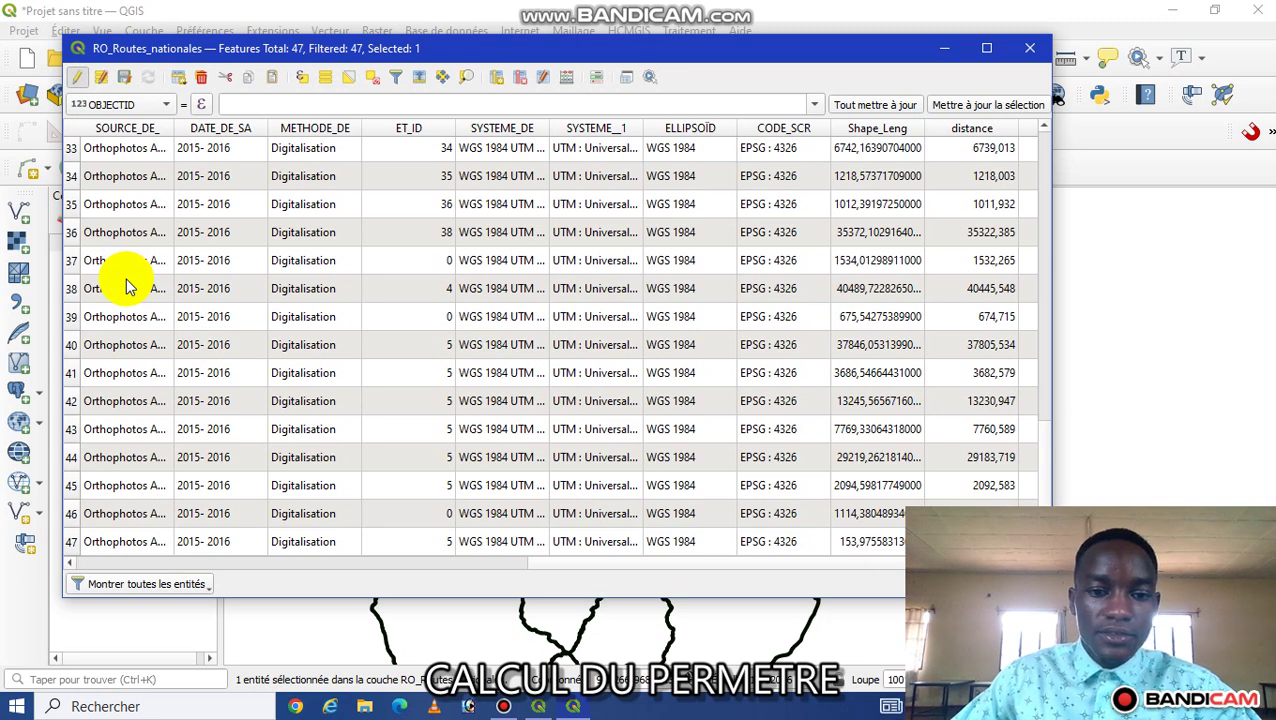
{"action": "left_click", "coordinate": [79, 541], "text": "shift"}
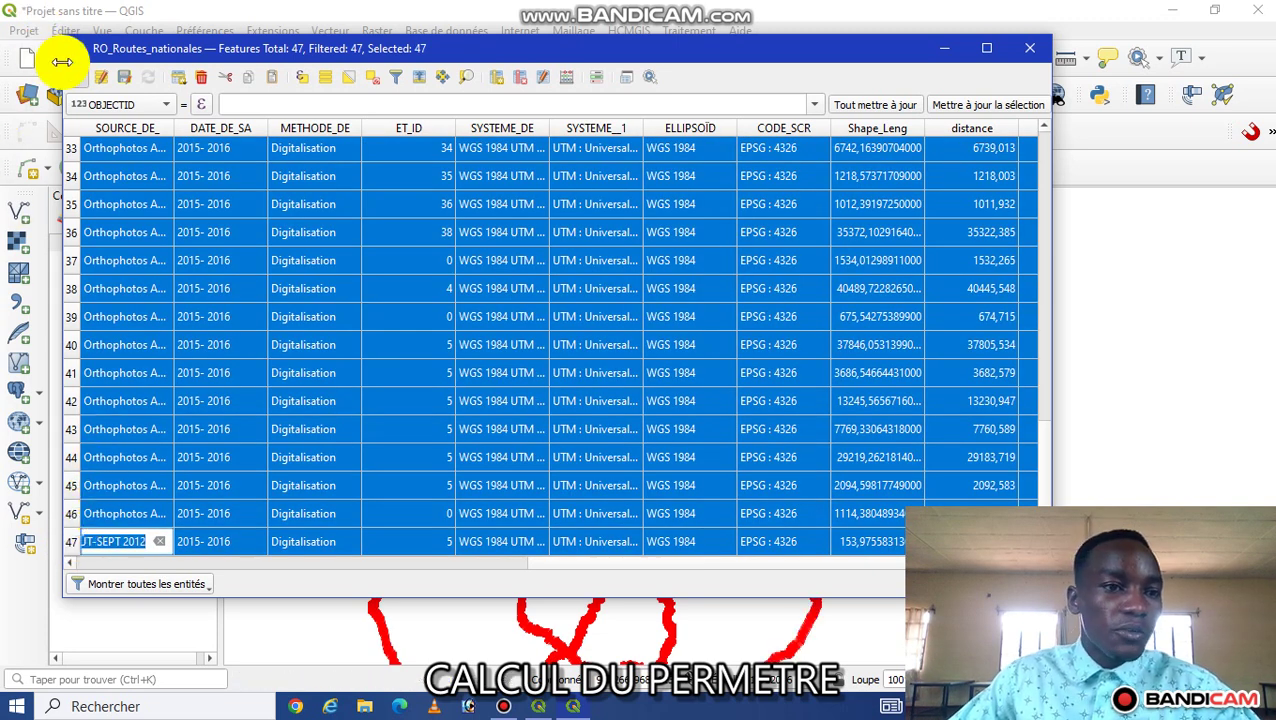
- Try to stop editing and save the changes to the RO_Routes_nationales layer, and minimise its attribute table
{"action": "left_click", "coordinate": [80, 77]}
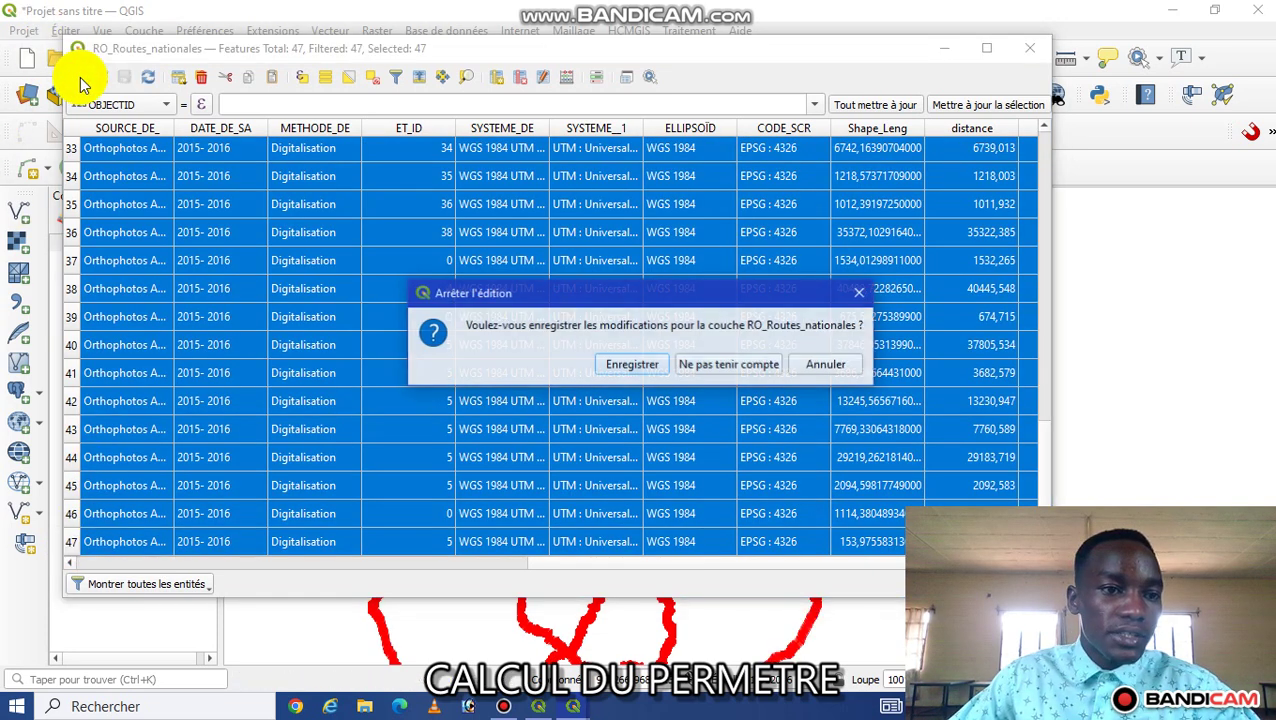
{"action": "left_click", "coordinate": [633, 369]}
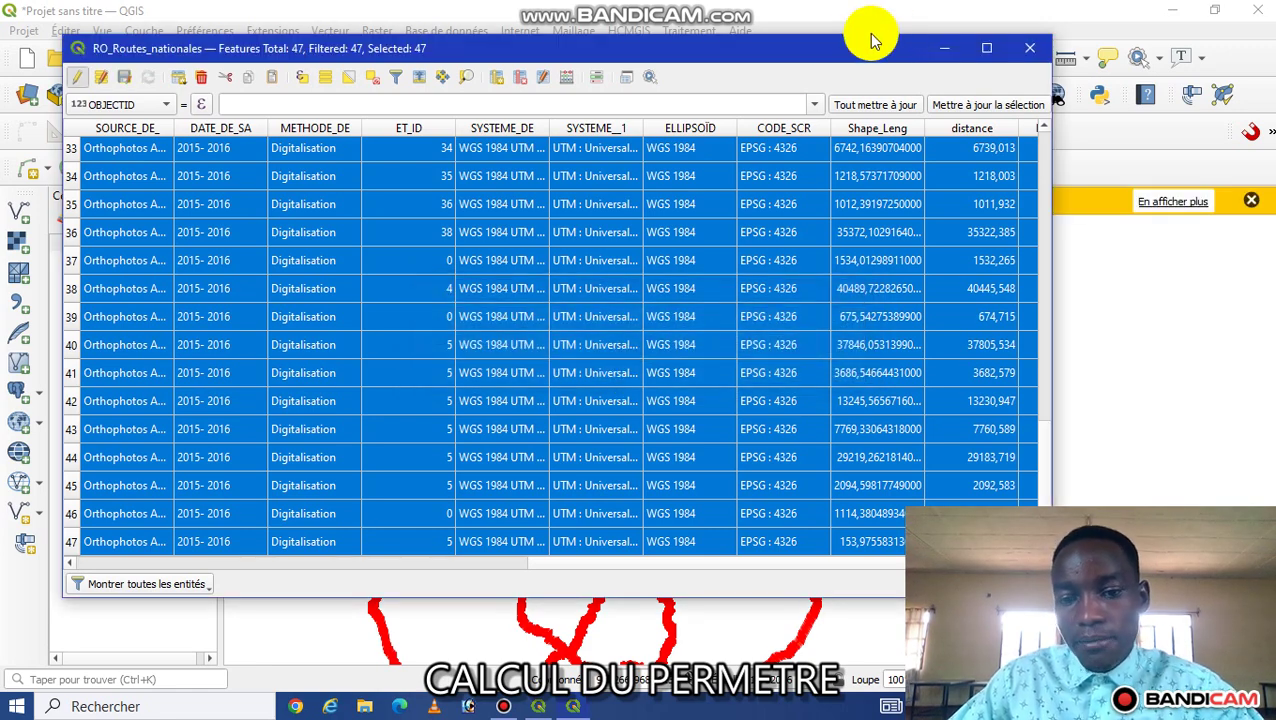
{"action": "left_click", "coordinate": [942, 48]}
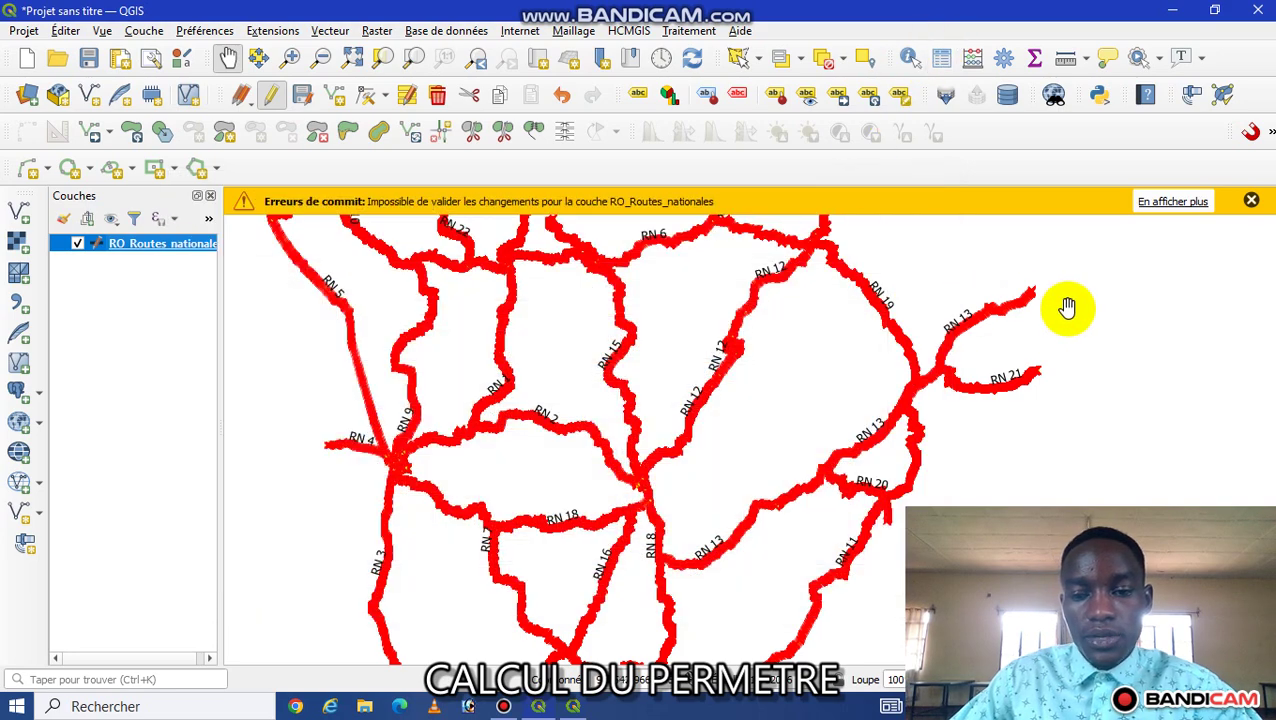
- Export the selected features of RO_Routes_nationales as an ESRI Shapefile named DISTACE in EPSG:32735 and add it to the map
{"action": "scroll", "coordinate": [633, 316], "scroll_direction": "down", "scroll_amount": 3}
{"action": "left_click_drag", "start_coordinate": [570, 319], "coordinate": [550, 413]}
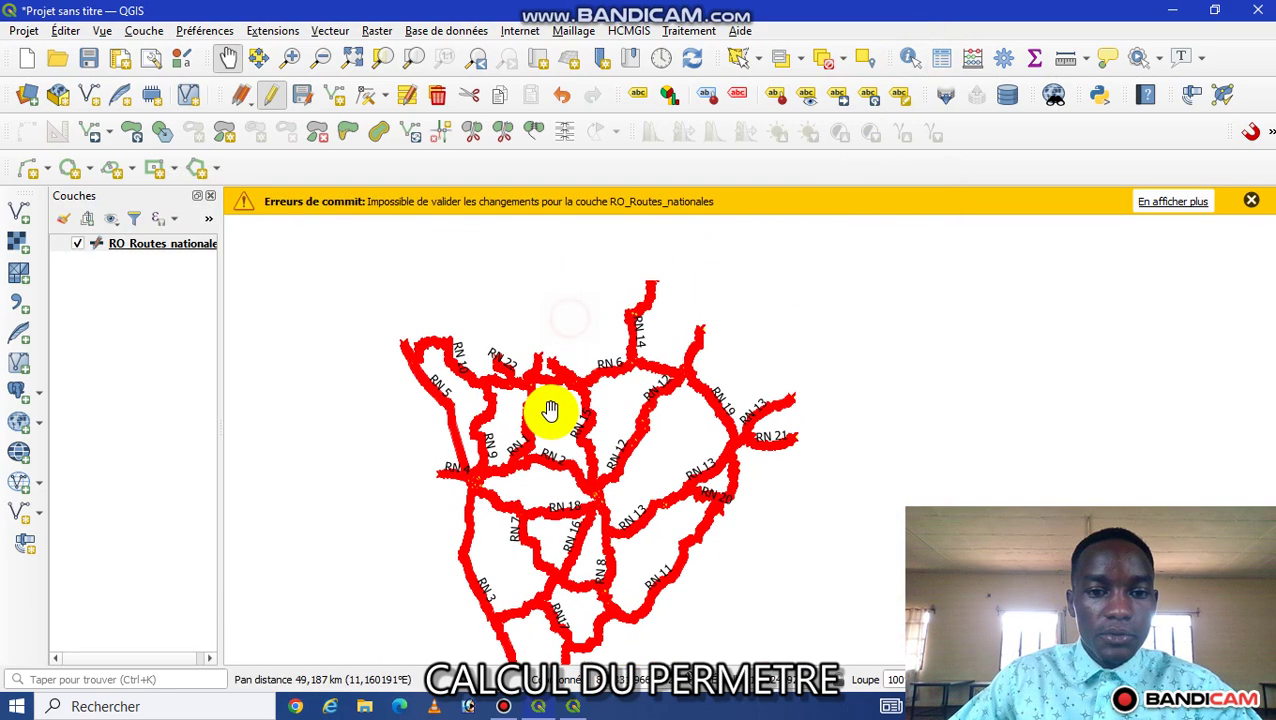
{"action": "right_click", "coordinate": [127, 245]}
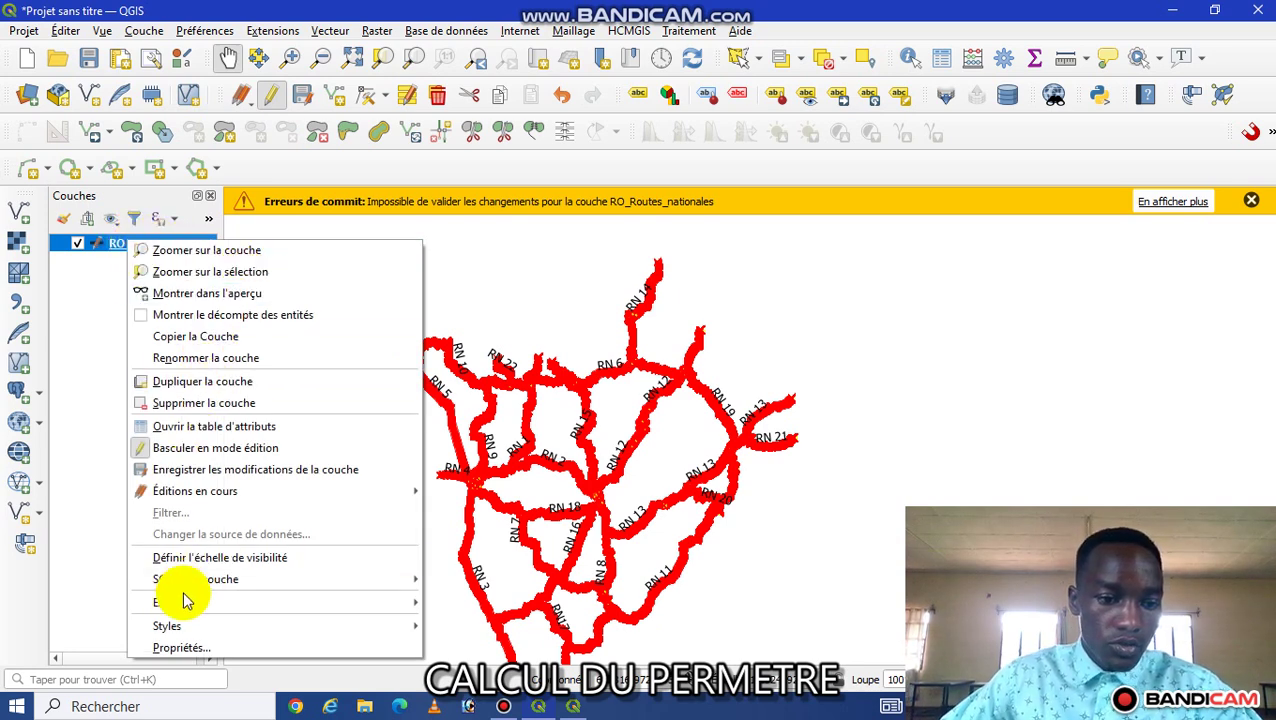
{"action": "mouse_move", "coordinate": [179, 603]}
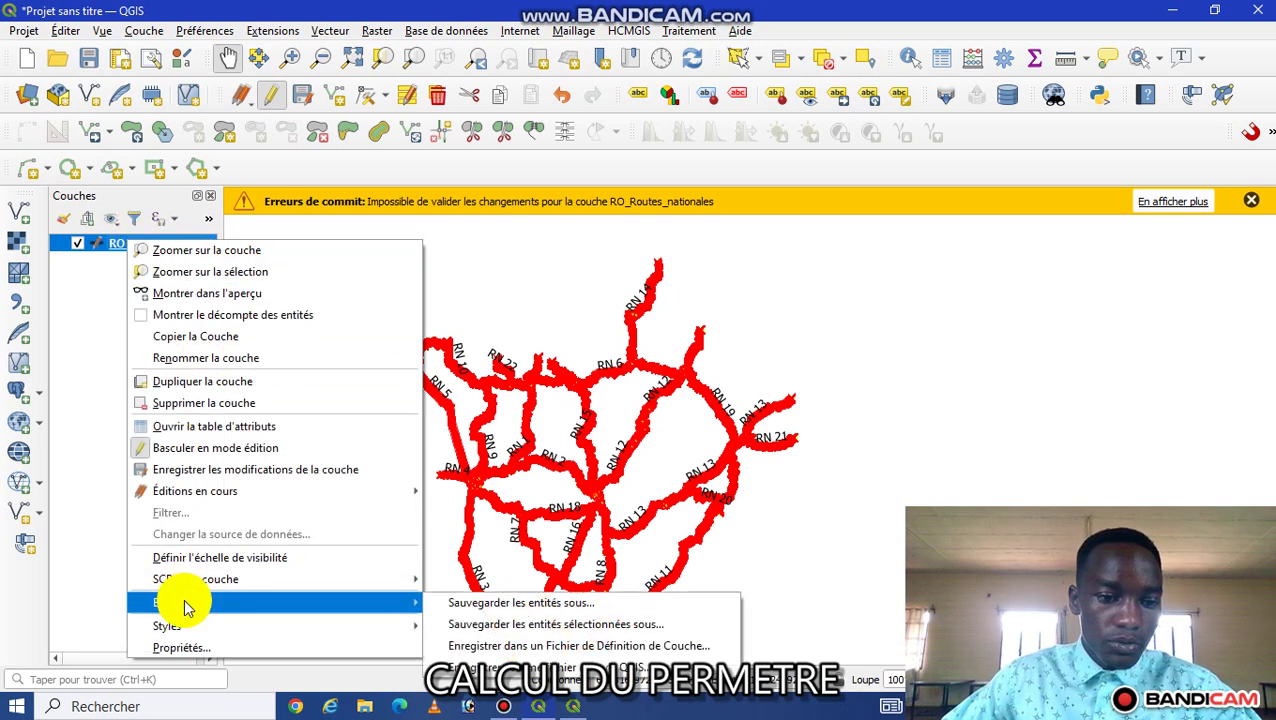
{"action": "left_click", "coordinate": [505, 626]}
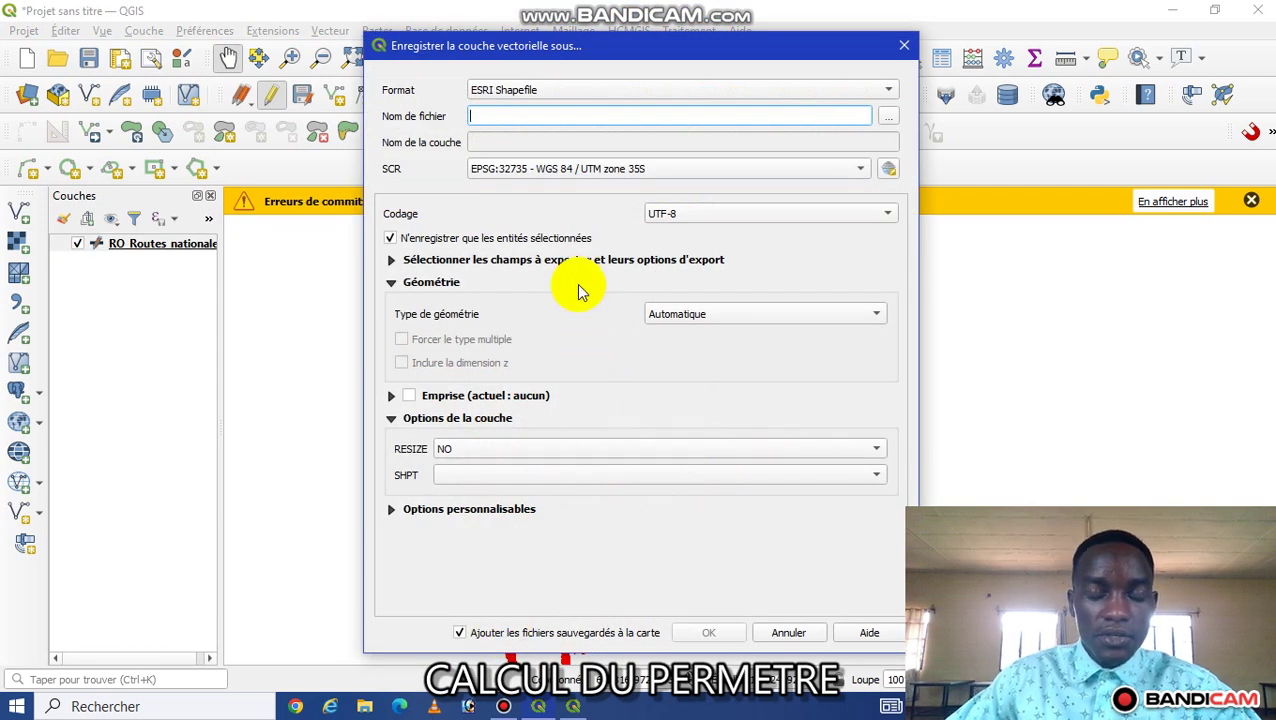
{"action": "type", "text": "DISTACE"}
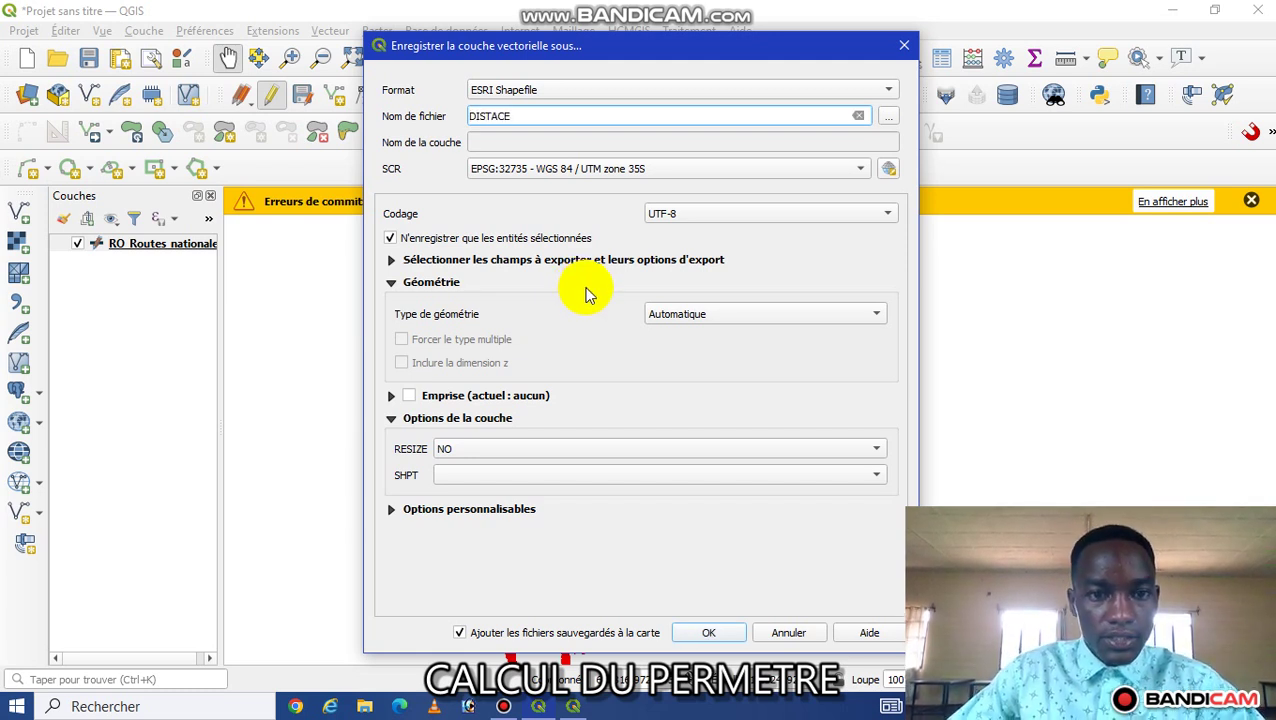
{"action": "left_click", "coordinate": [712, 633]}
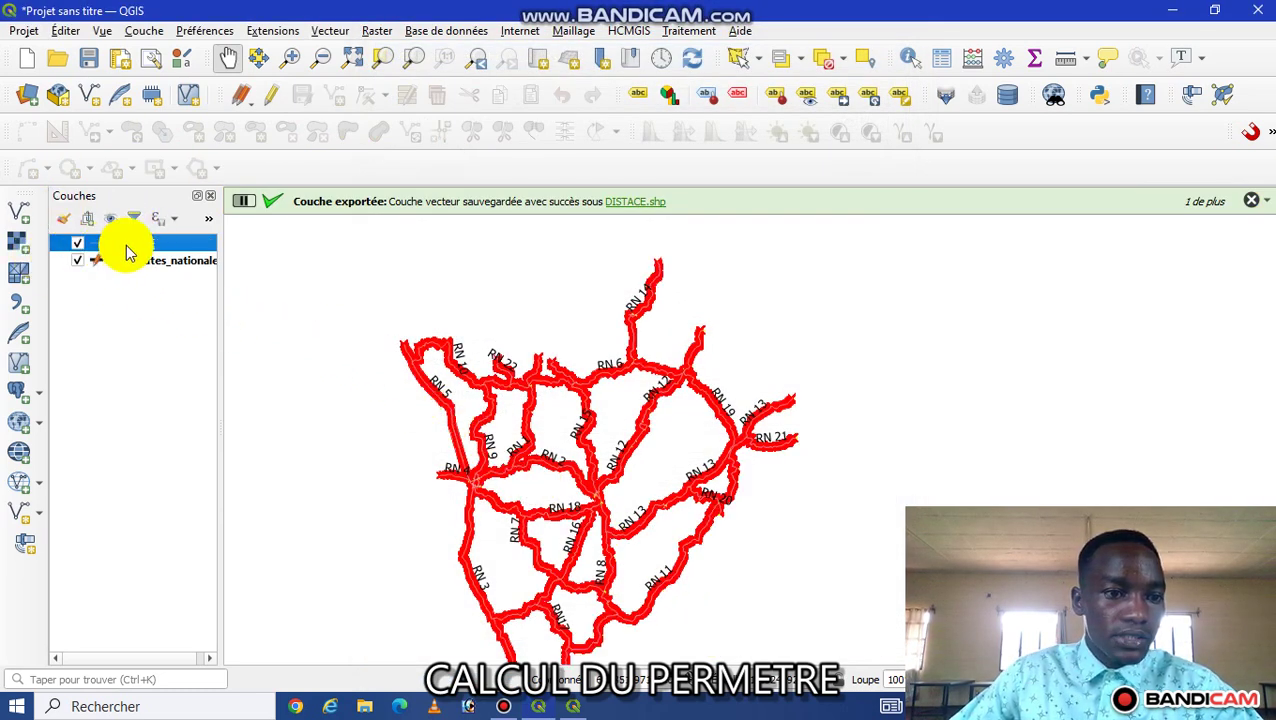
- Turn on simple labels (Étiquettes simples) in the properties of the DISTACE layer
{"action": "scroll", "coordinate": [643, 414], "scroll_direction": "up", "scroll_amount": 3}
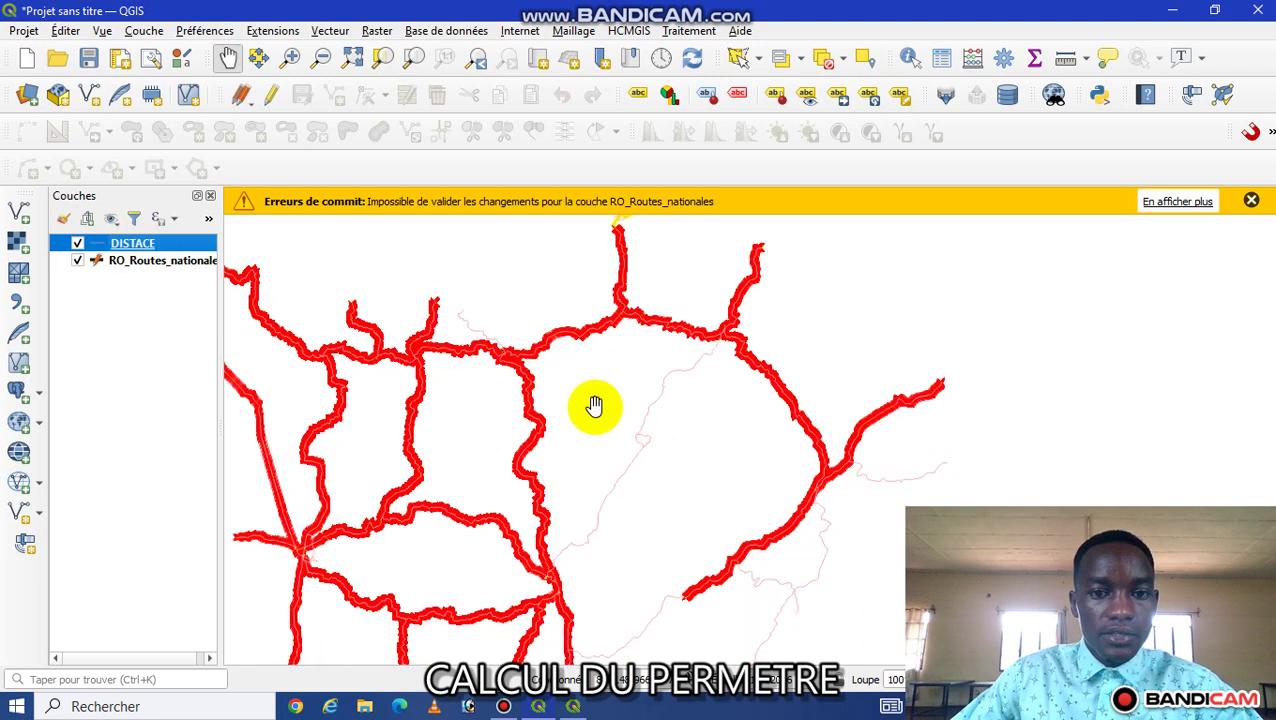
{"action": "left_click_drag", "start_coordinate": [558, 384], "coordinate": [632, 327]}
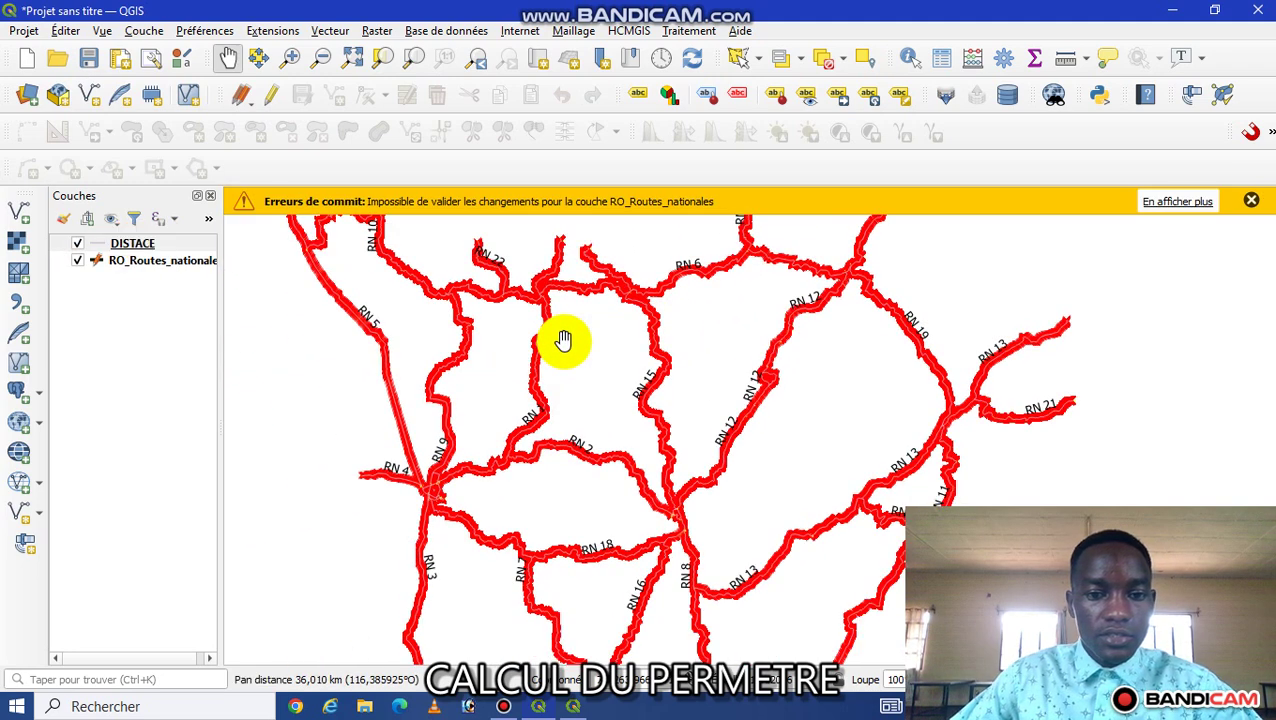
{"action": "scroll", "coordinate": [563, 341], "scroll_direction": "down", "scroll_amount": 1}
{"action": "left_click_drag", "start_coordinate": [570, 379], "coordinate": [549, 402]}
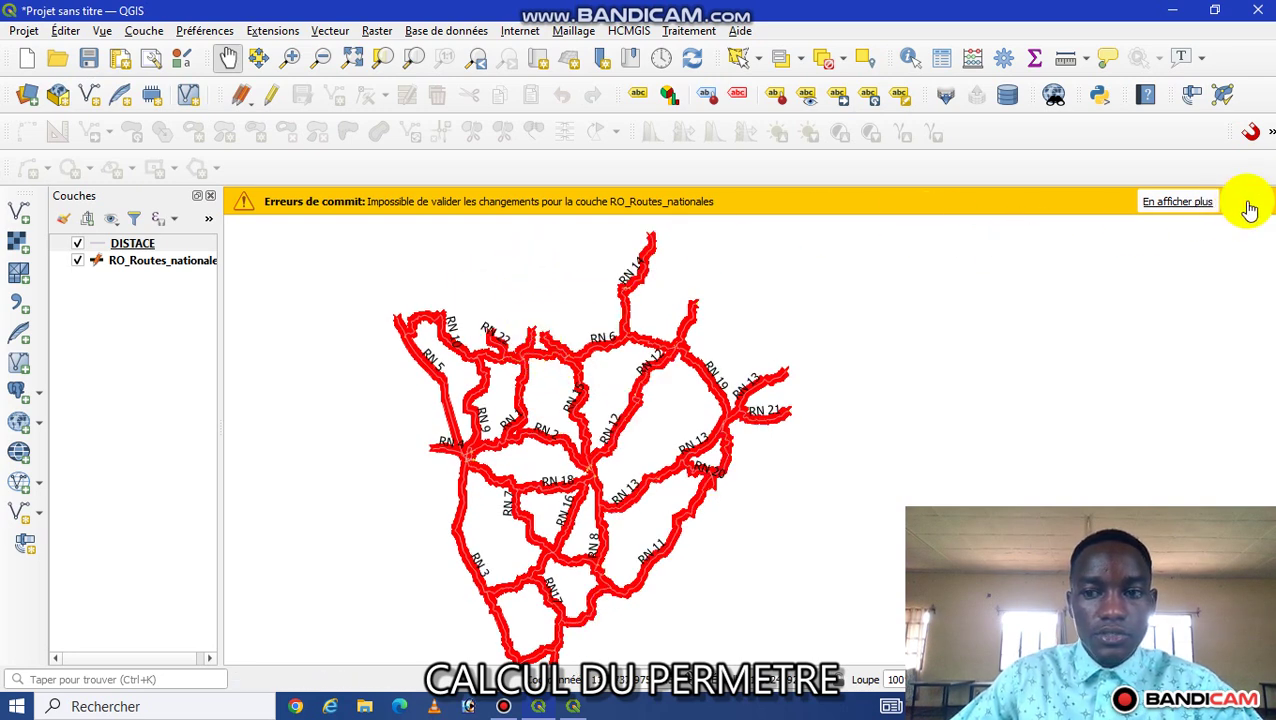
{"action": "left_click", "coordinate": [148, 245]}
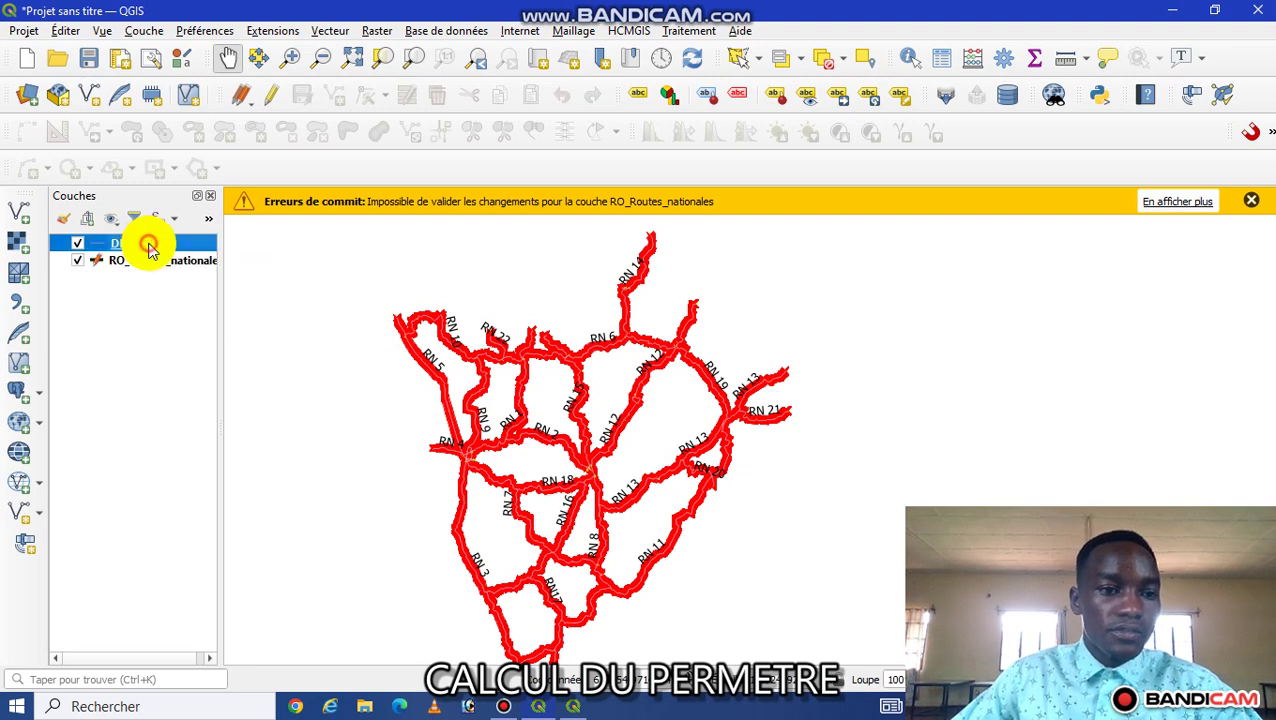
{"action": "double_click", "coordinate": [148, 245]}
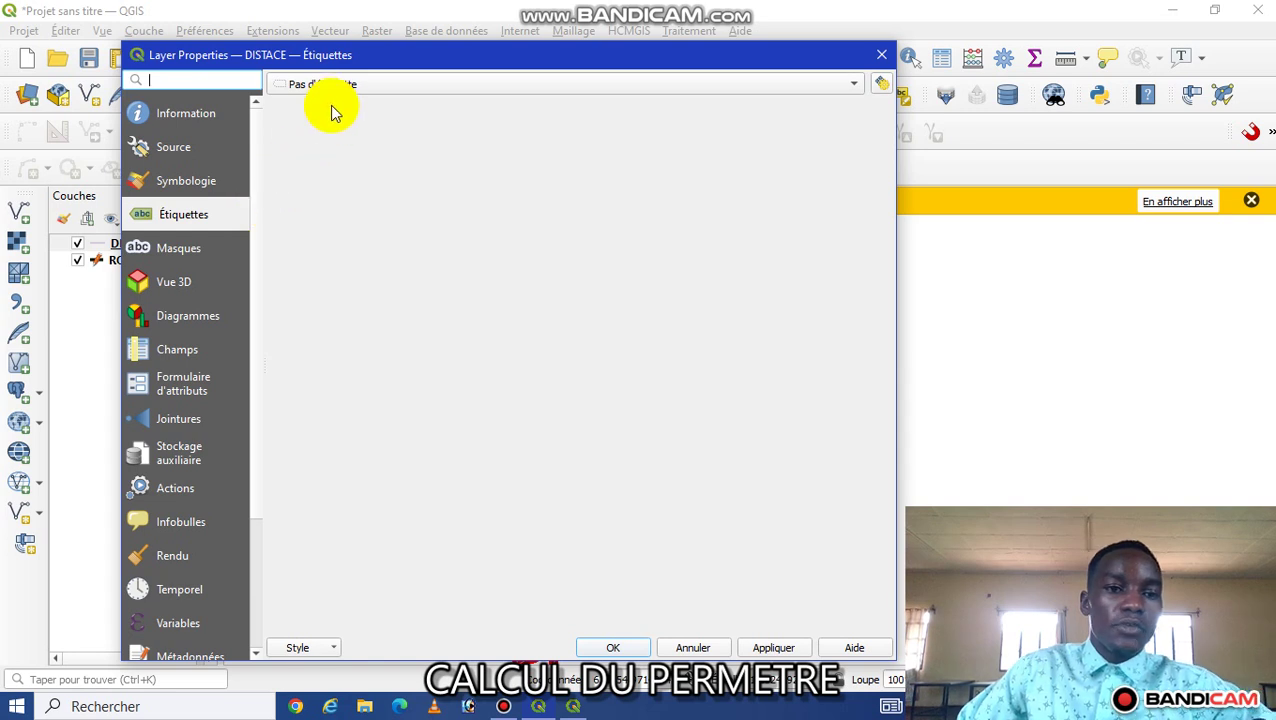
{"action": "left_click", "coordinate": [379, 85]}
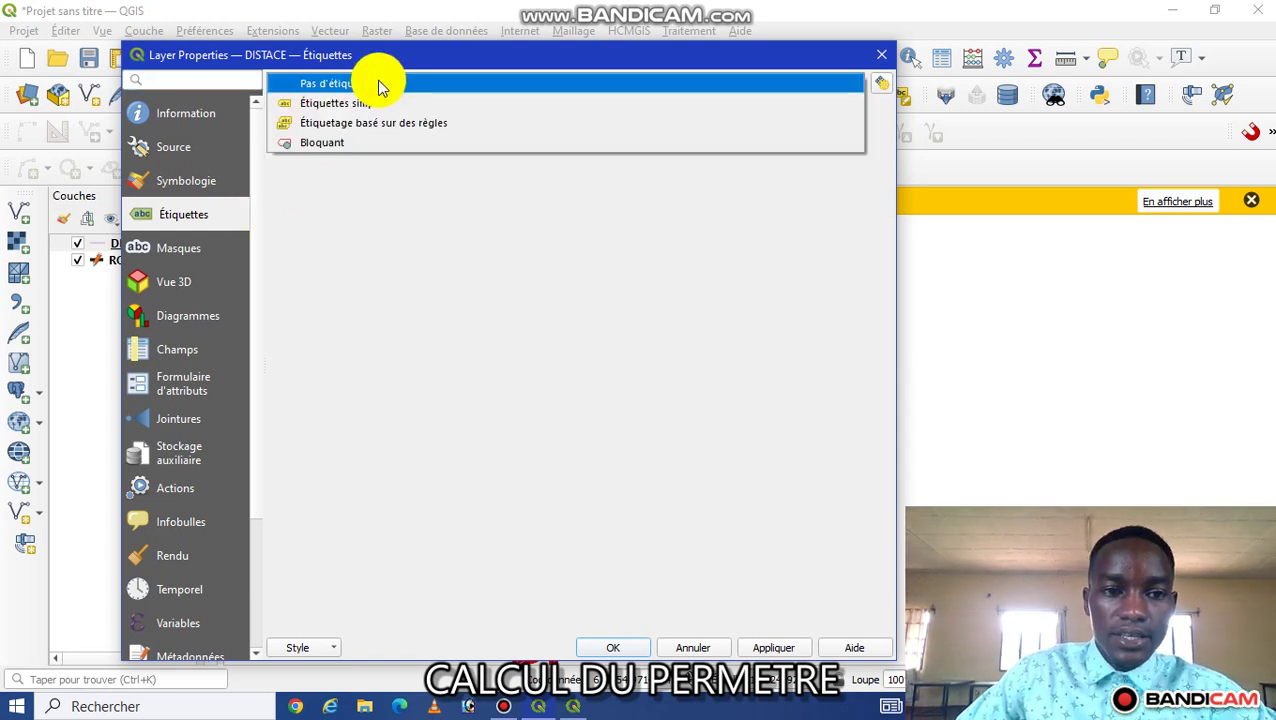
{"action": "left_click", "coordinate": [360, 108]}
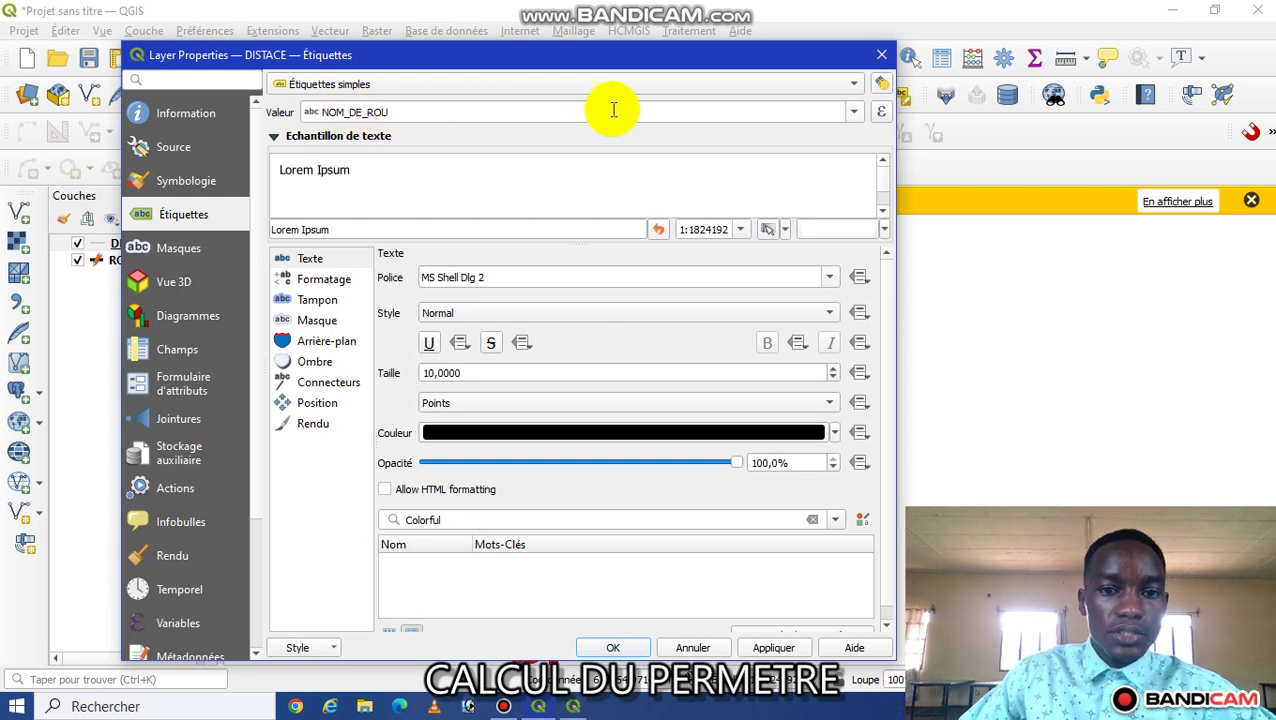
- Use the DISTANCE_1 field as the label value of the DISTACE layer and apply the labelling
{"action": "left_click", "coordinate": [848, 114]}
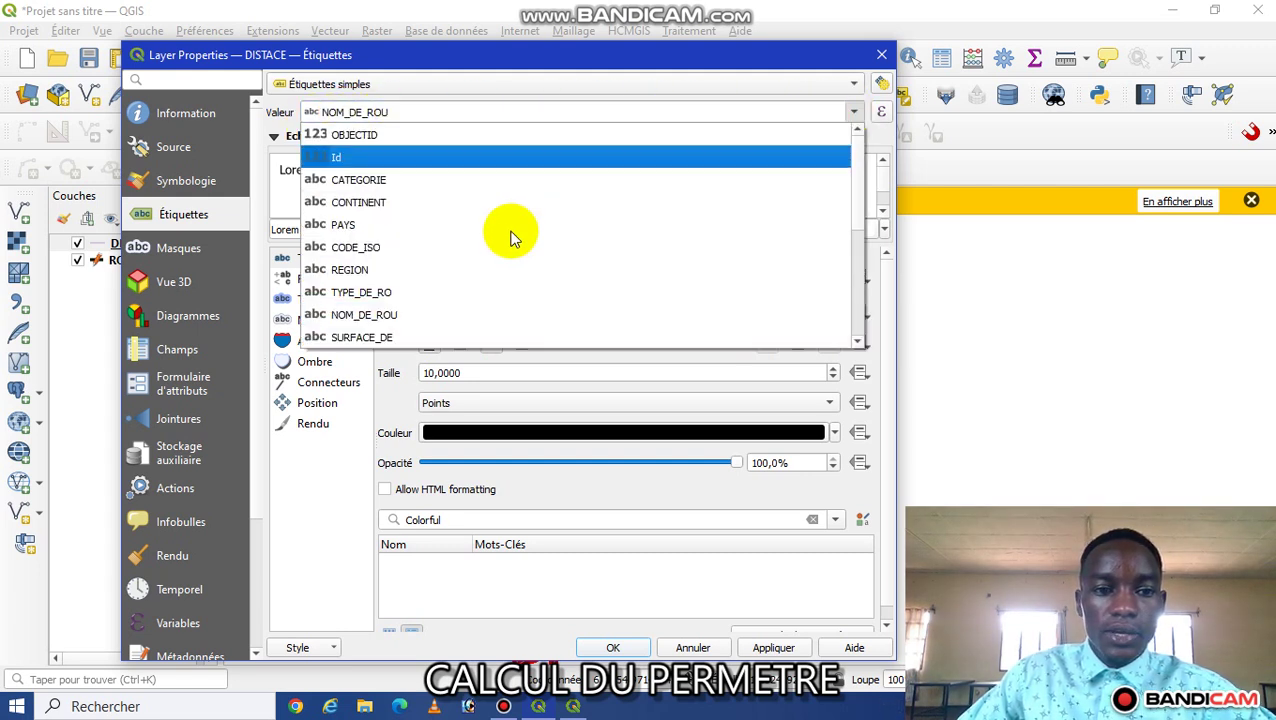
{"action": "scroll", "coordinate": [490, 248], "scroll_direction": "down", "scroll_amount": 4}
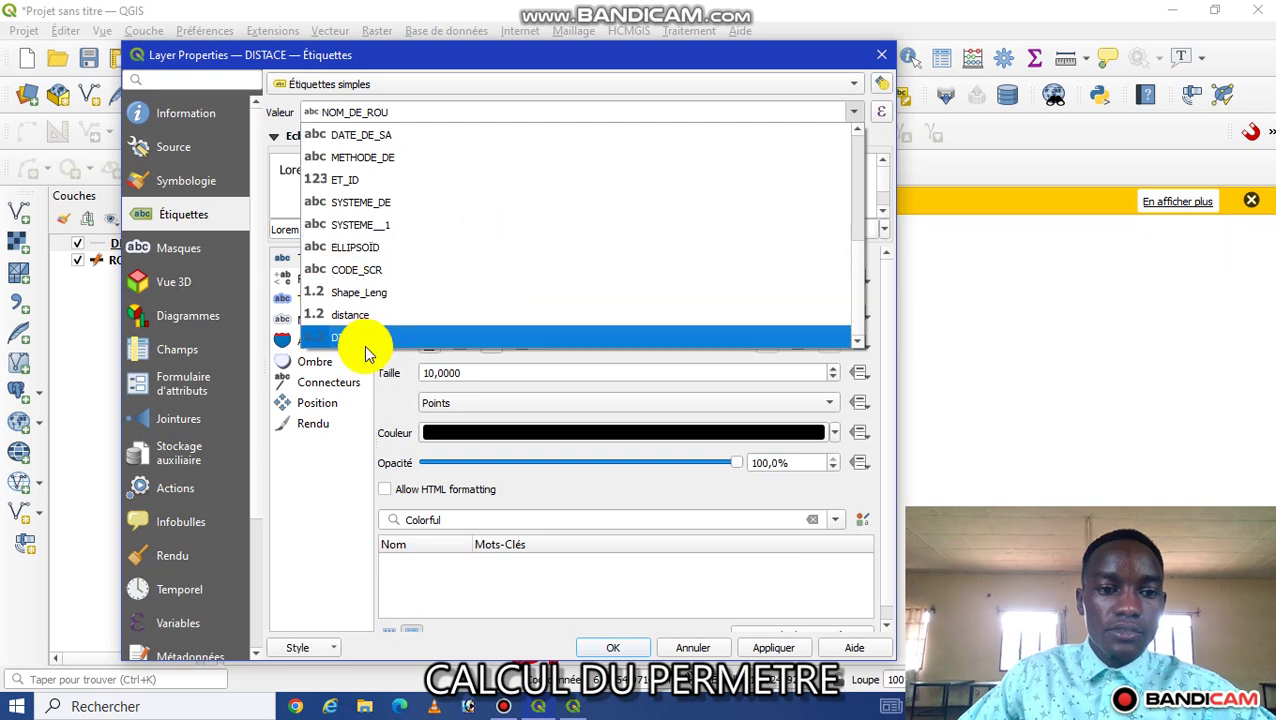
{"action": "left_click", "coordinate": [372, 340]}
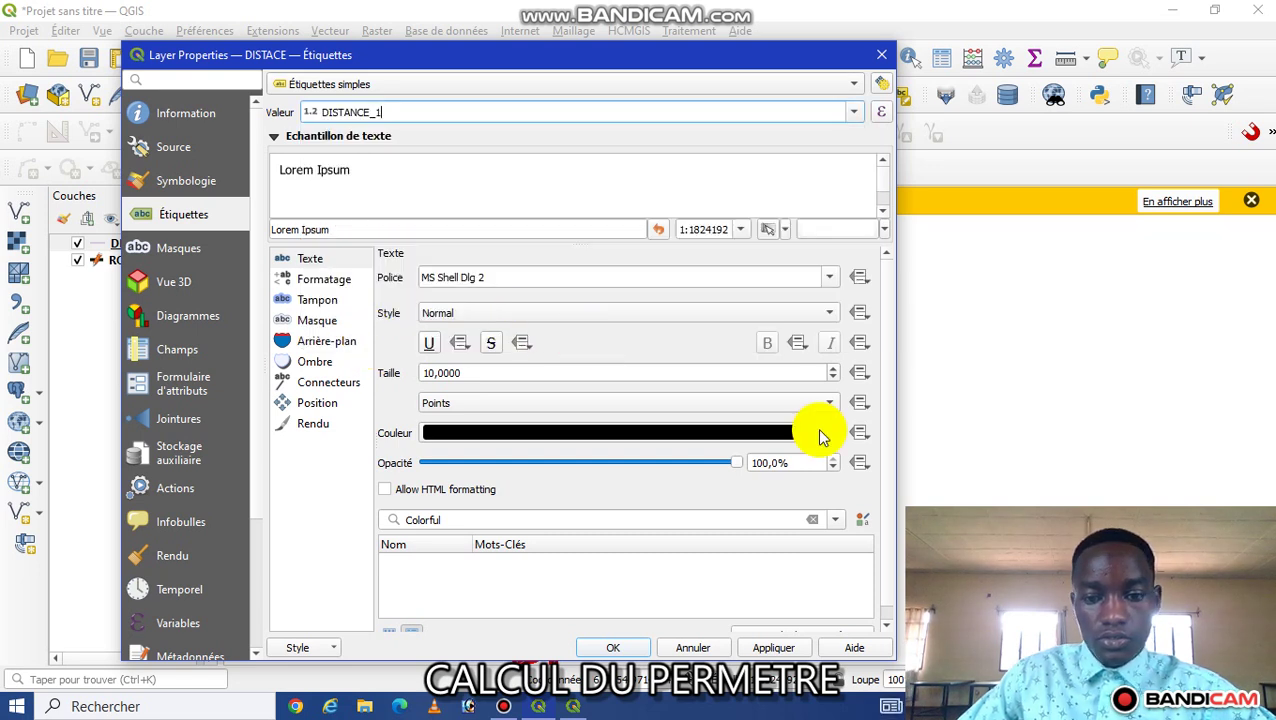
{"action": "left_click", "coordinate": [786, 650]}
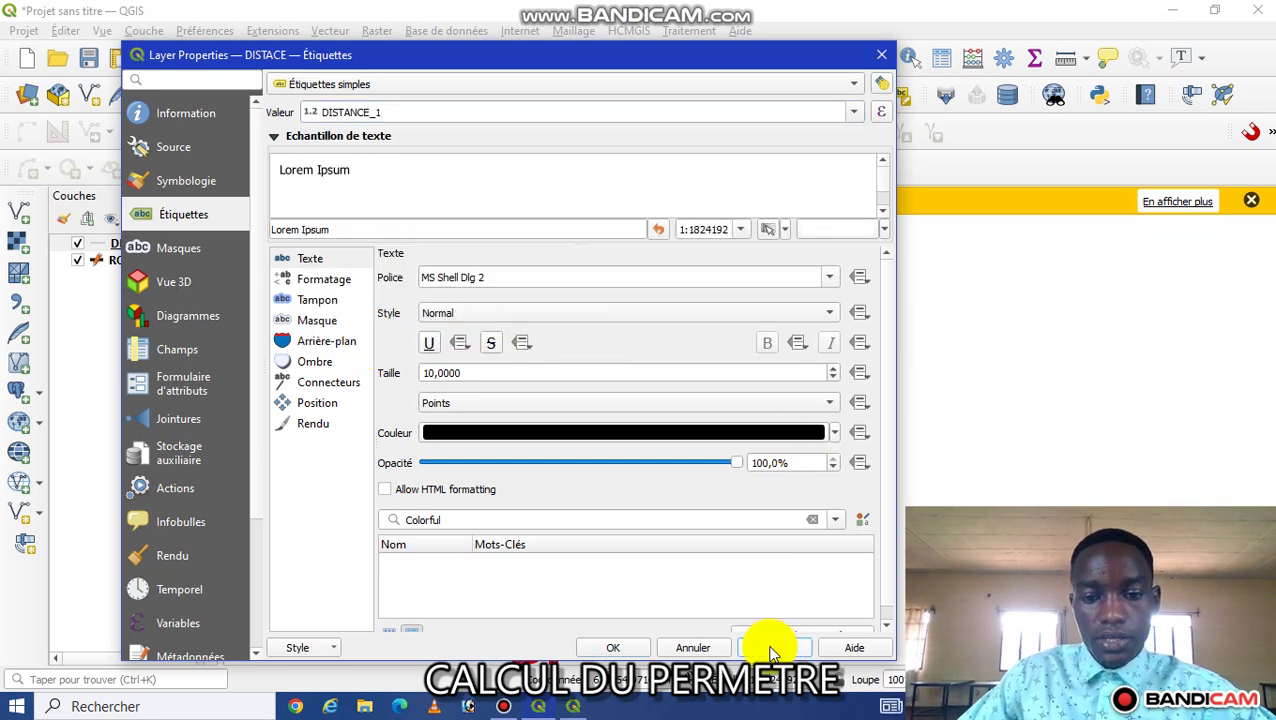
{"action": "left_click", "coordinate": [617, 648]}
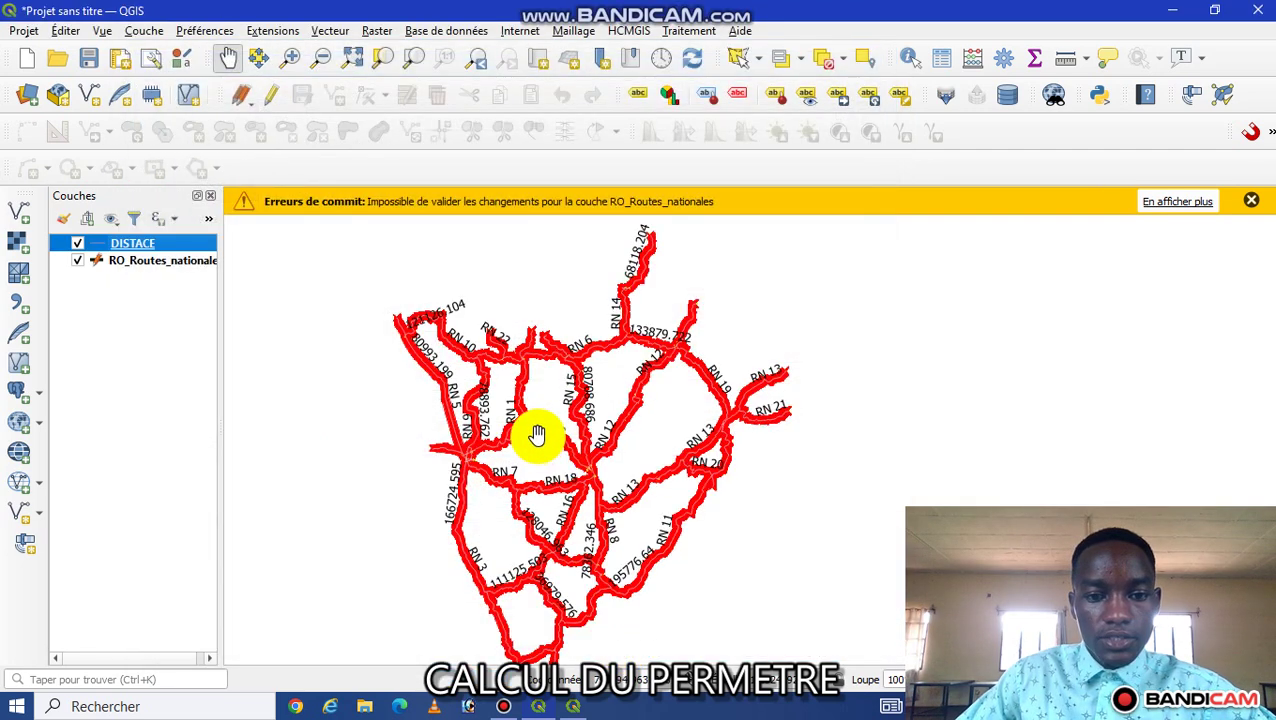
- Hide the RO_Routes_nationales layer to inspect the DISTACE length labels alone, and show it again
{"action": "scroll", "coordinate": [540, 434], "scroll_direction": "up", "scroll_amount": 2}
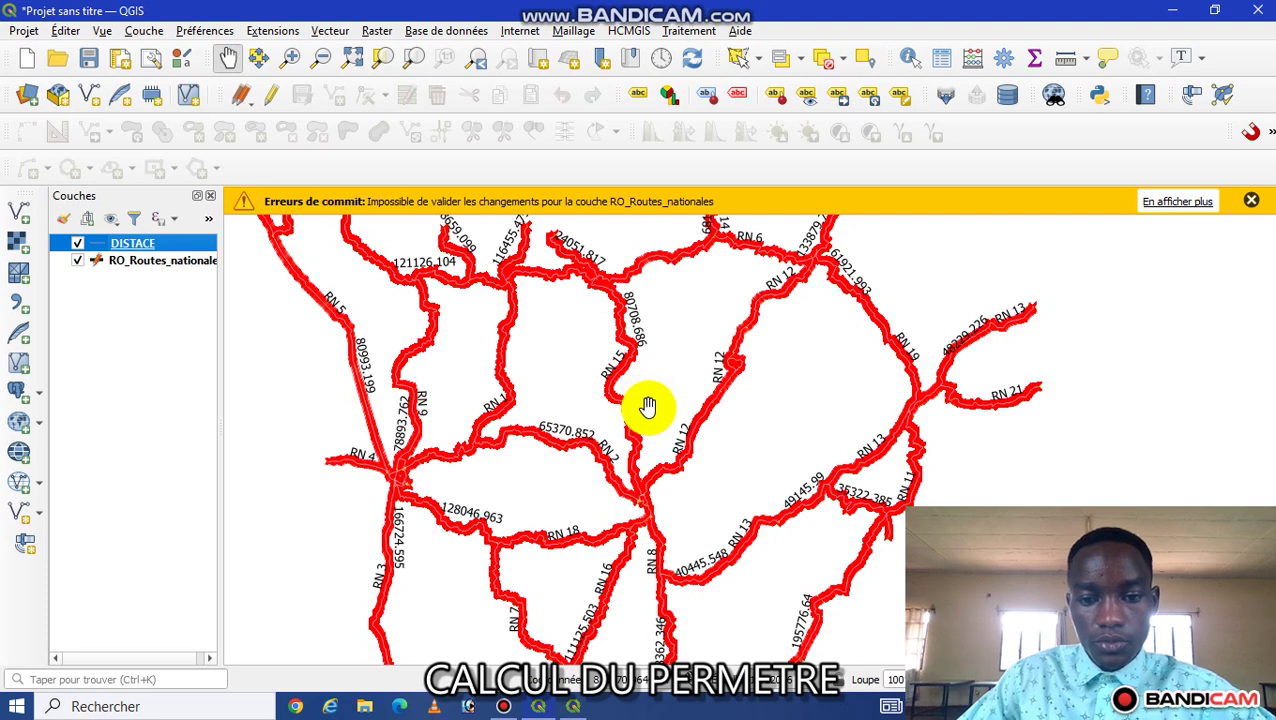
{"action": "left_click", "coordinate": [81, 264]}
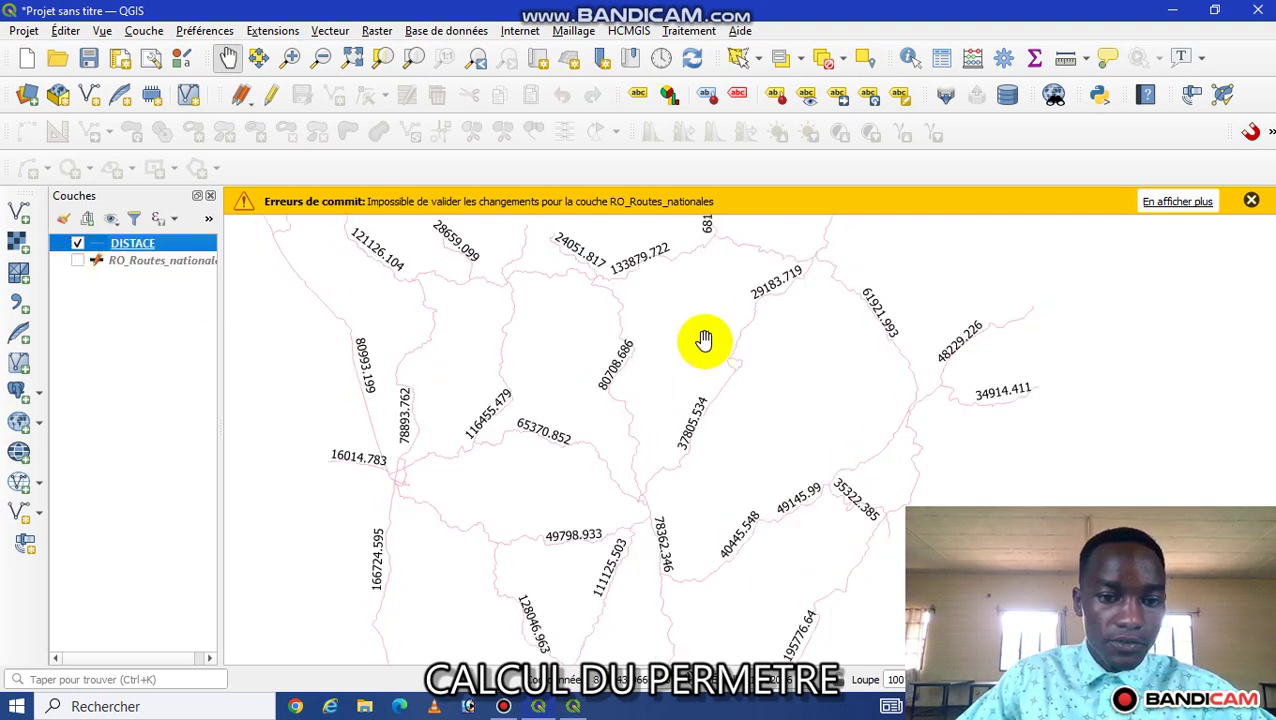
{"action": "left_click_drag", "start_coordinate": [690, 340], "coordinate": [561, 356]}
{"action": "scroll", "coordinate": [570, 355], "scroll_direction": "up", "scroll_amount": 1}
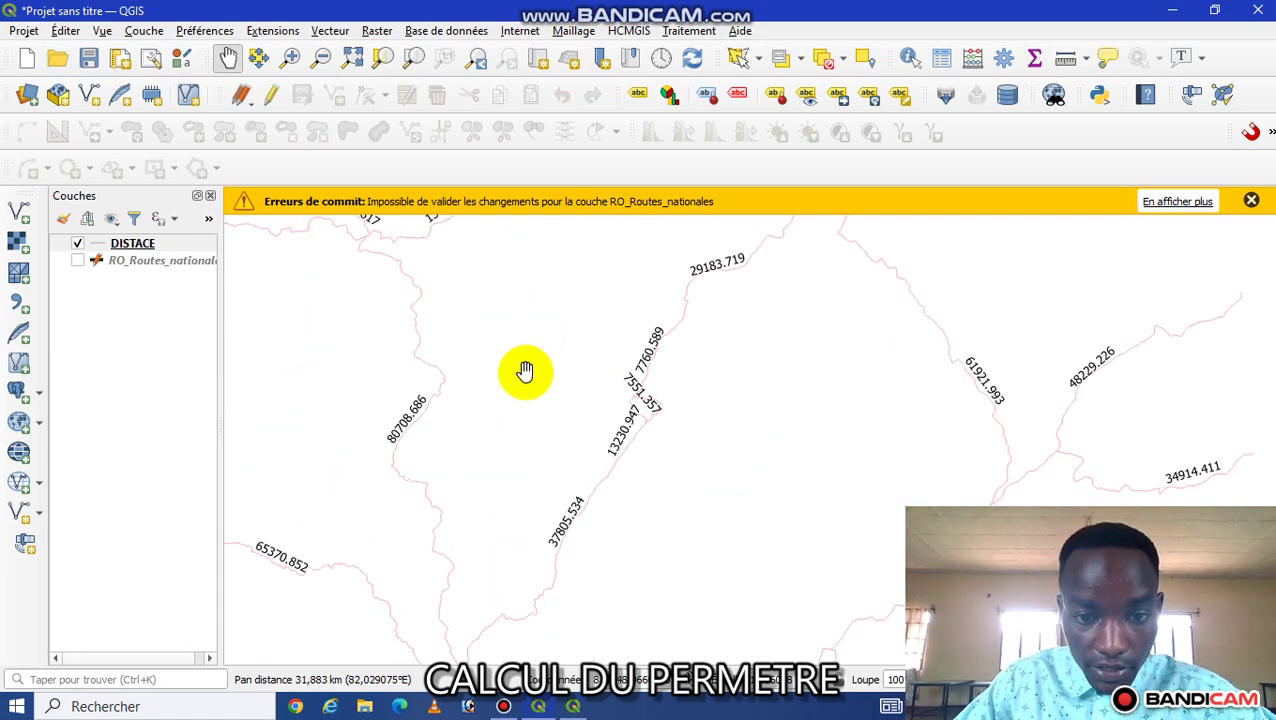
{"action": "scroll", "coordinate": [525, 372], "scroll_direction": "down", "scroll_amount": 1}
{"action": "left_click", "coordinate": [77, 260]}
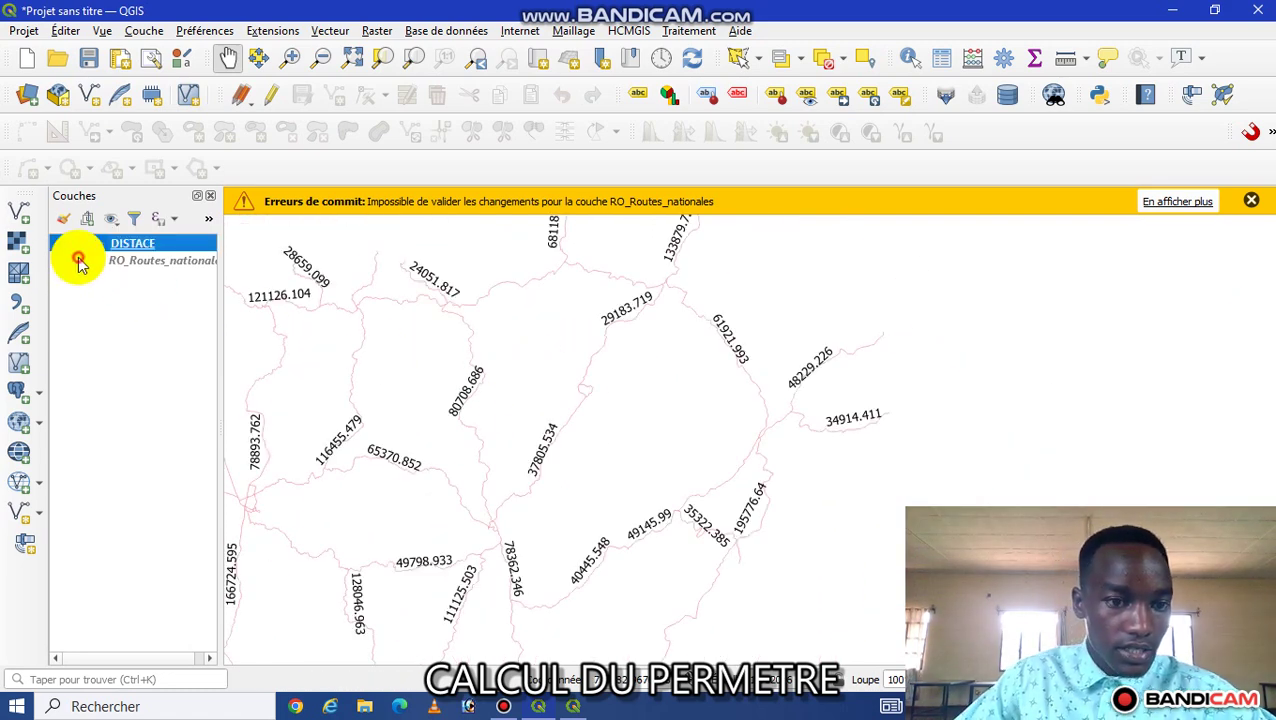
- Examine the road name and length labels along RN 12 and RN 13 and across the whole road network
{"action": "left_click_drag", "start_coordinate": [401, 347], "coordinate": [490, 342]}
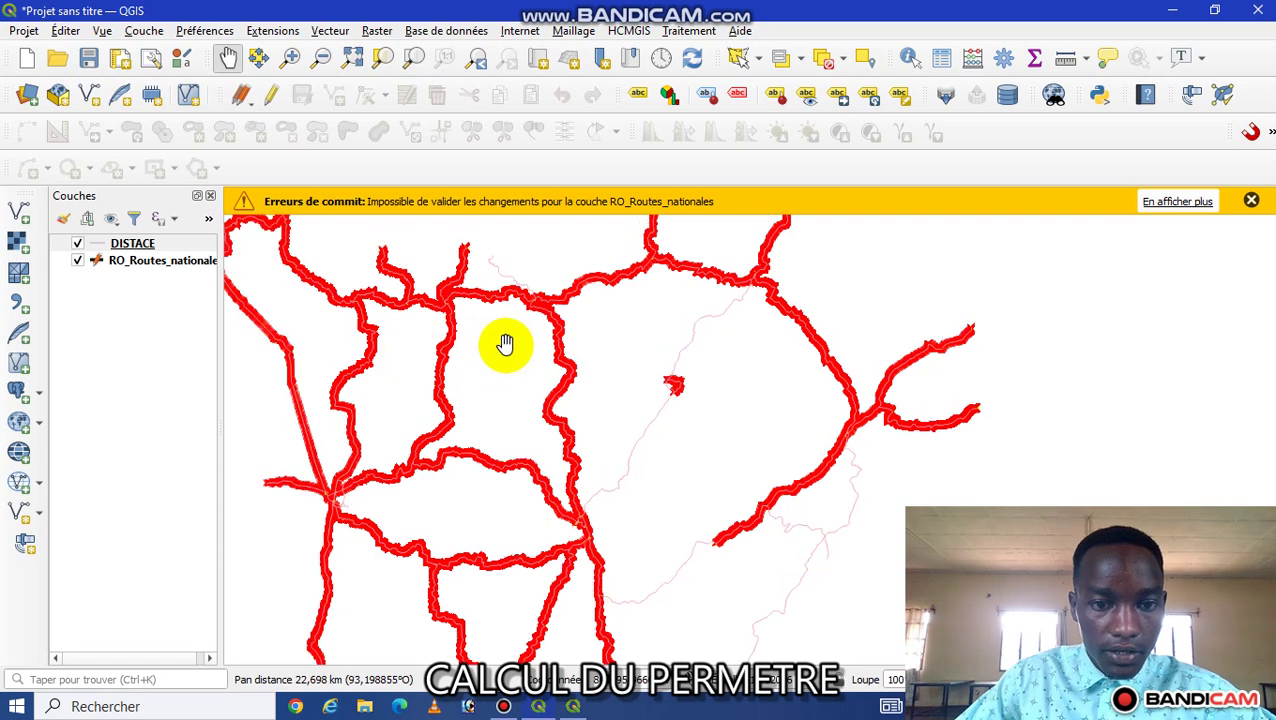
{"action": "left_click_drag", "start_coordinate": [570, 447], "coordinate": [513, 443]}
{"action": "scroll", "coordinate": [524, 422], "scroll_direction": "up", "scroll_amount": 1}
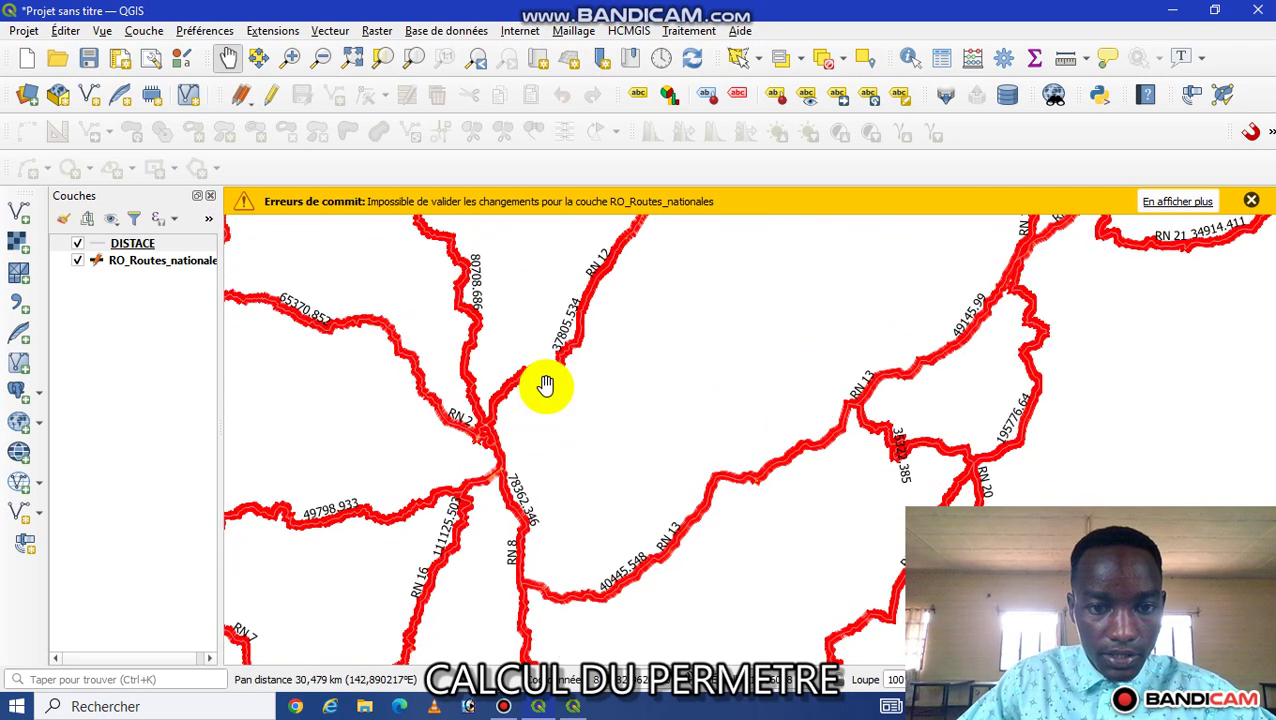
{"action": "left_click_drag", "start_coordinate": [553, 374], "coordinate": [521, 450]}
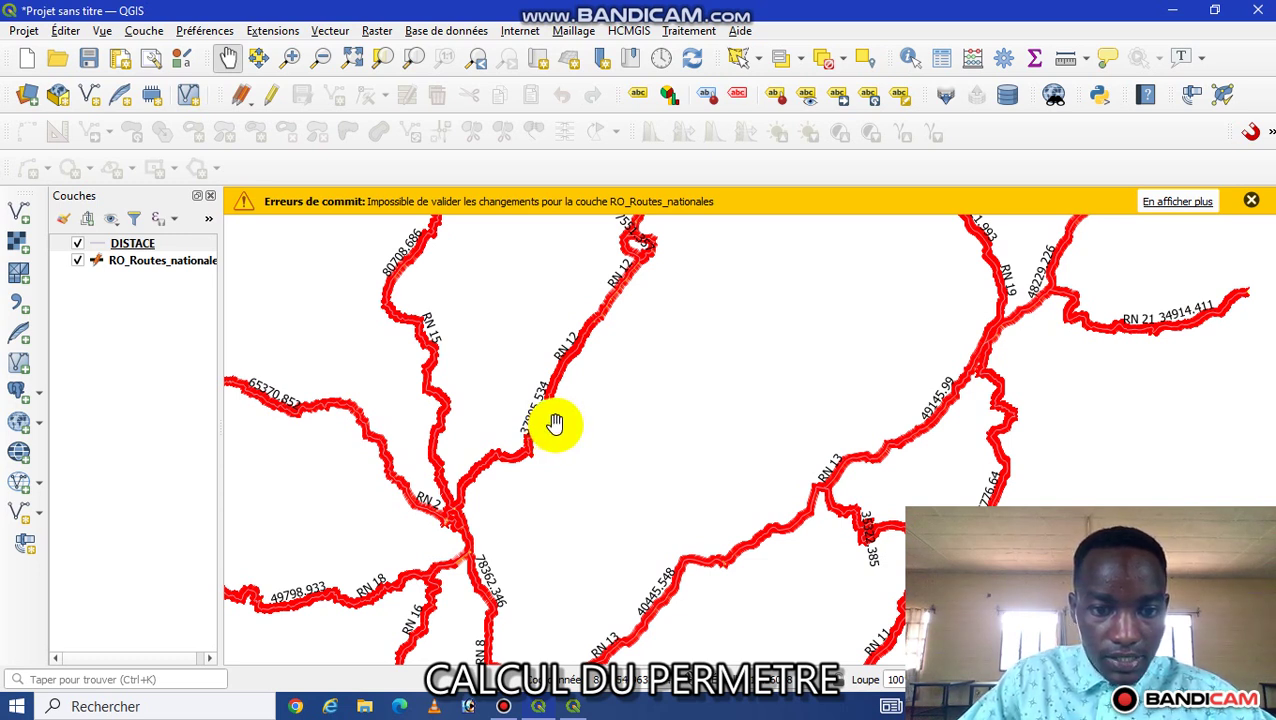
{"action": "left_click_drag", "start_coordinate": [527, 413], "coordinate": [499, 308]}
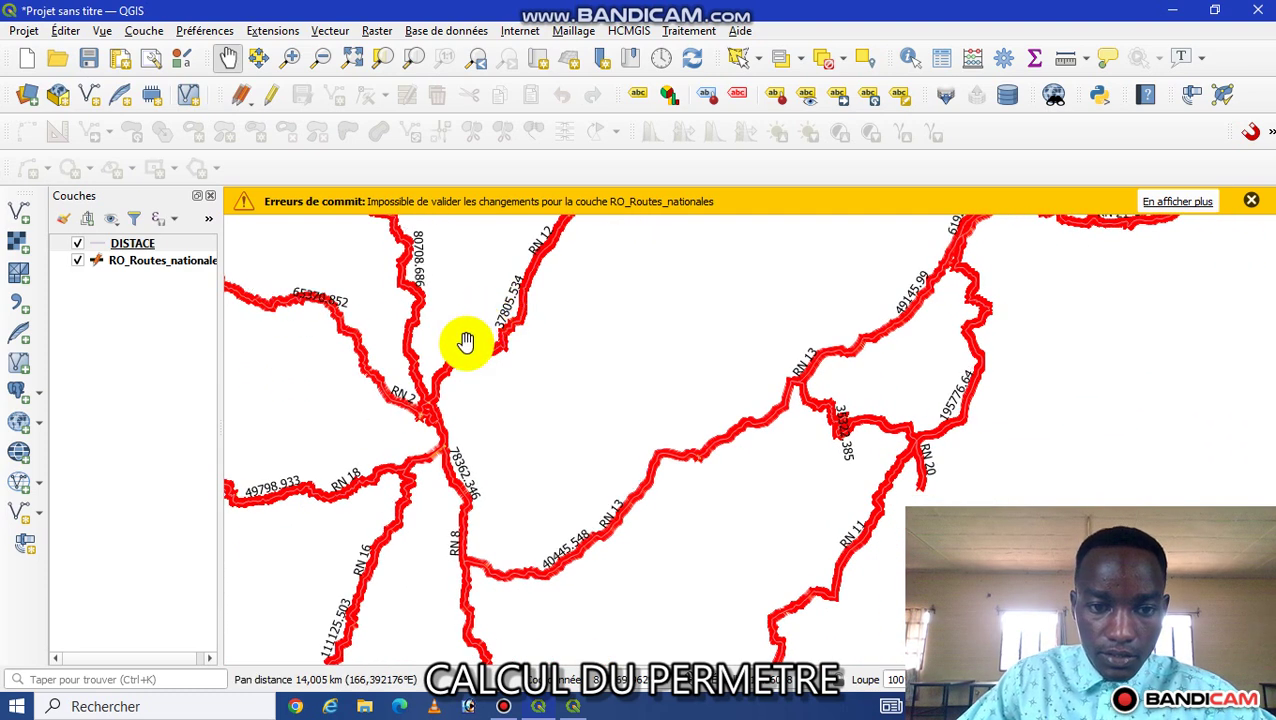
{"action": "left_click_drag", "start_coordinate": [521, 350], "coordinate": [541, 285]}
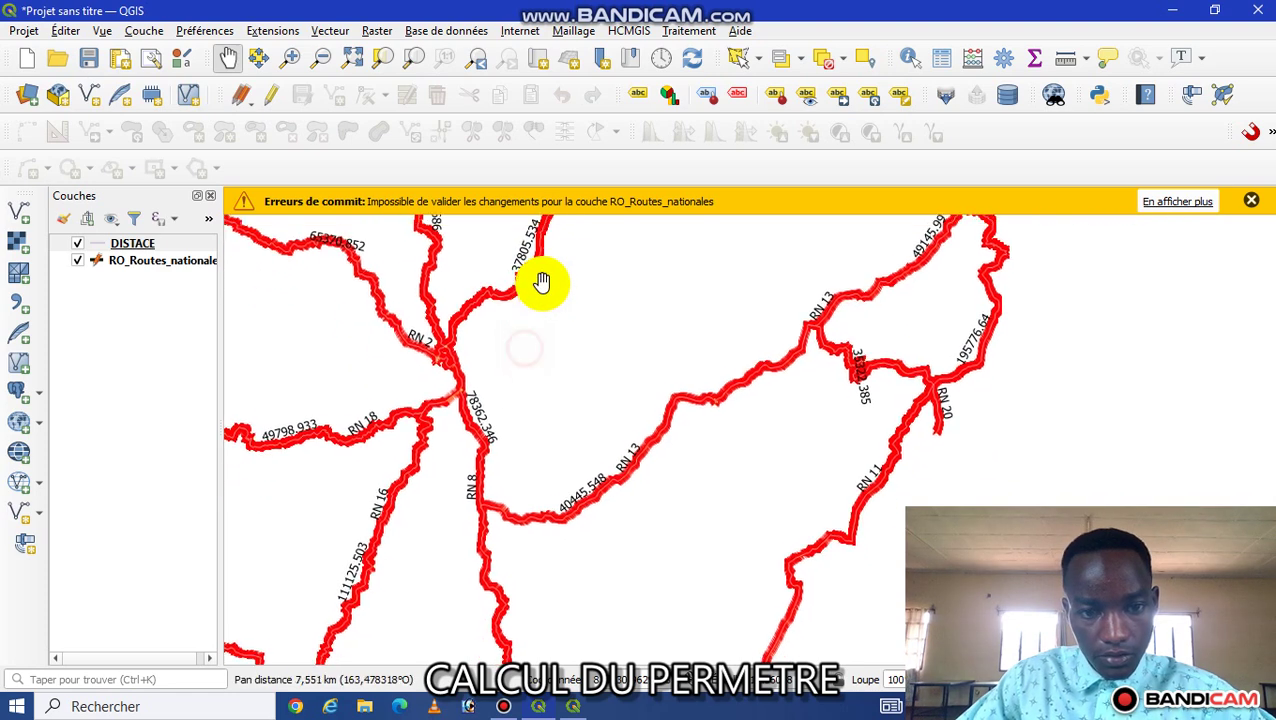
{"action": "left_click_drag", "start_coordinate": [806, 409], "coordinate": [681, 328]}
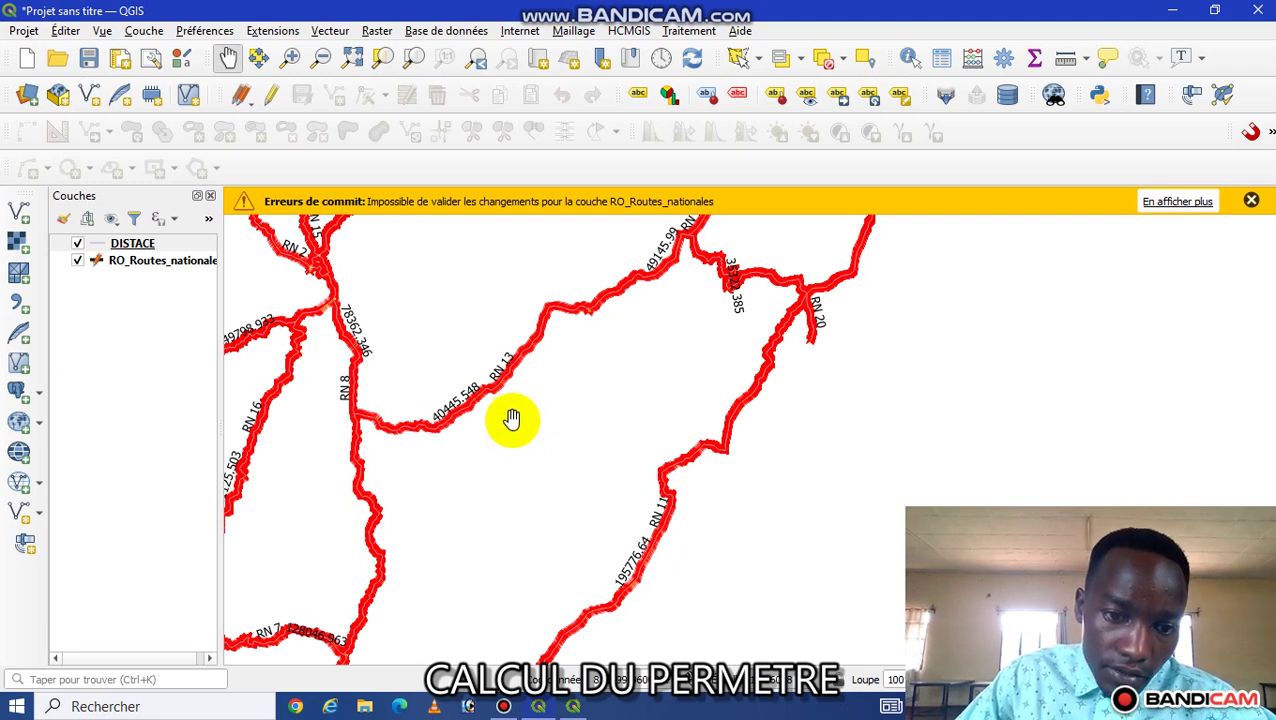
{"action": "scroll", "coordinate": [490, 390], "scroll_direction": "up", "scroll_amount": 3}
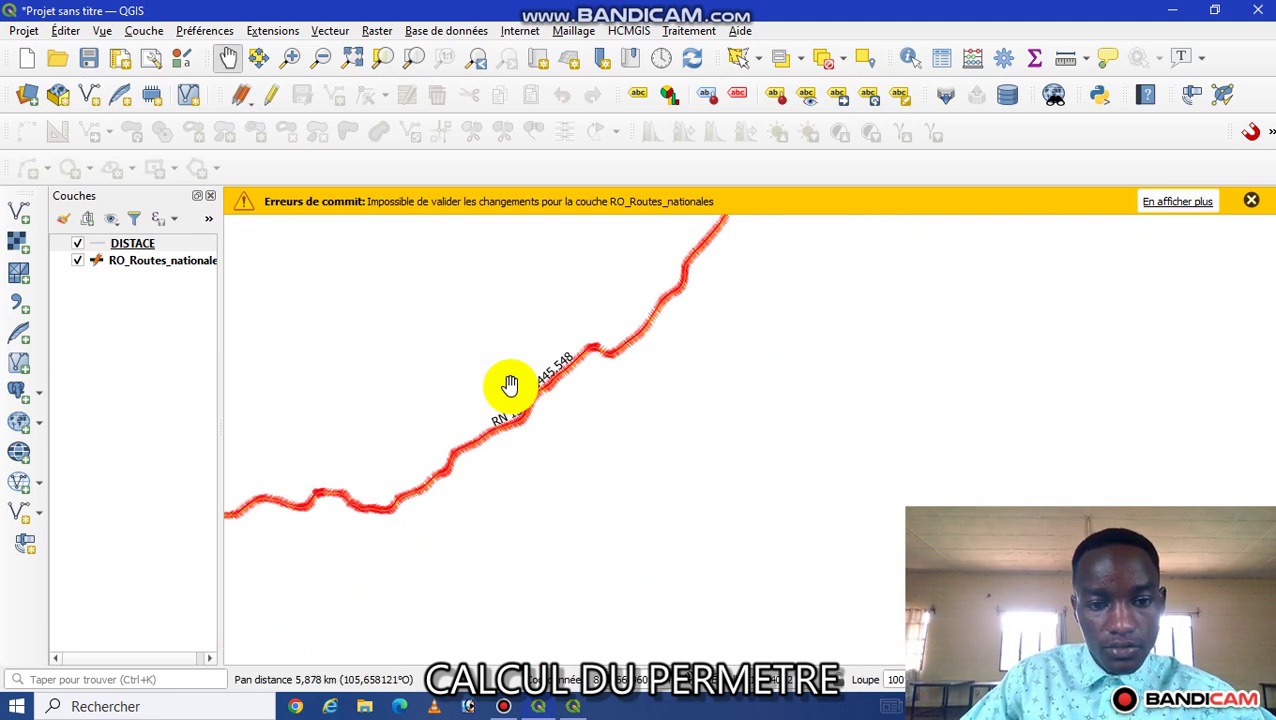
{"action": "scroll", "coordinate": [547, 390], "scroll_direction": "up", "scroll_amount": 2}
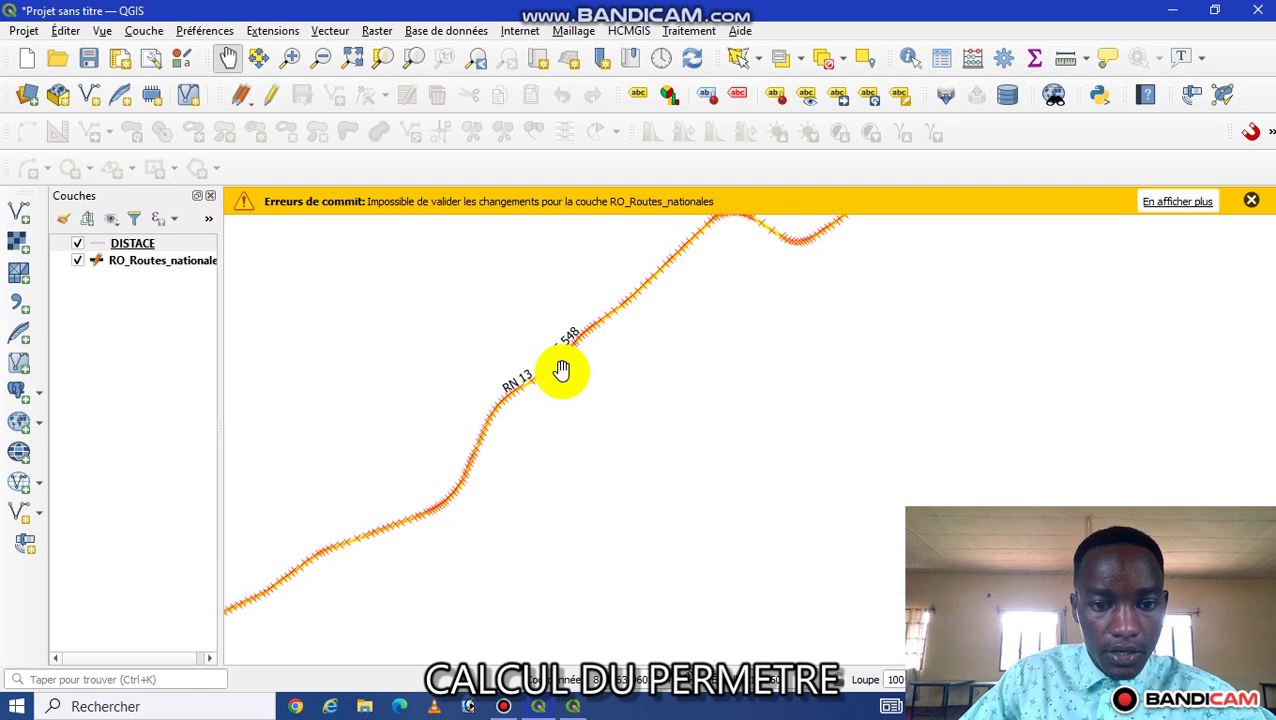
{"action": "scroll", "coordinate": [583, 354], "scroll_direction": "down", "scroll_amount": 5}
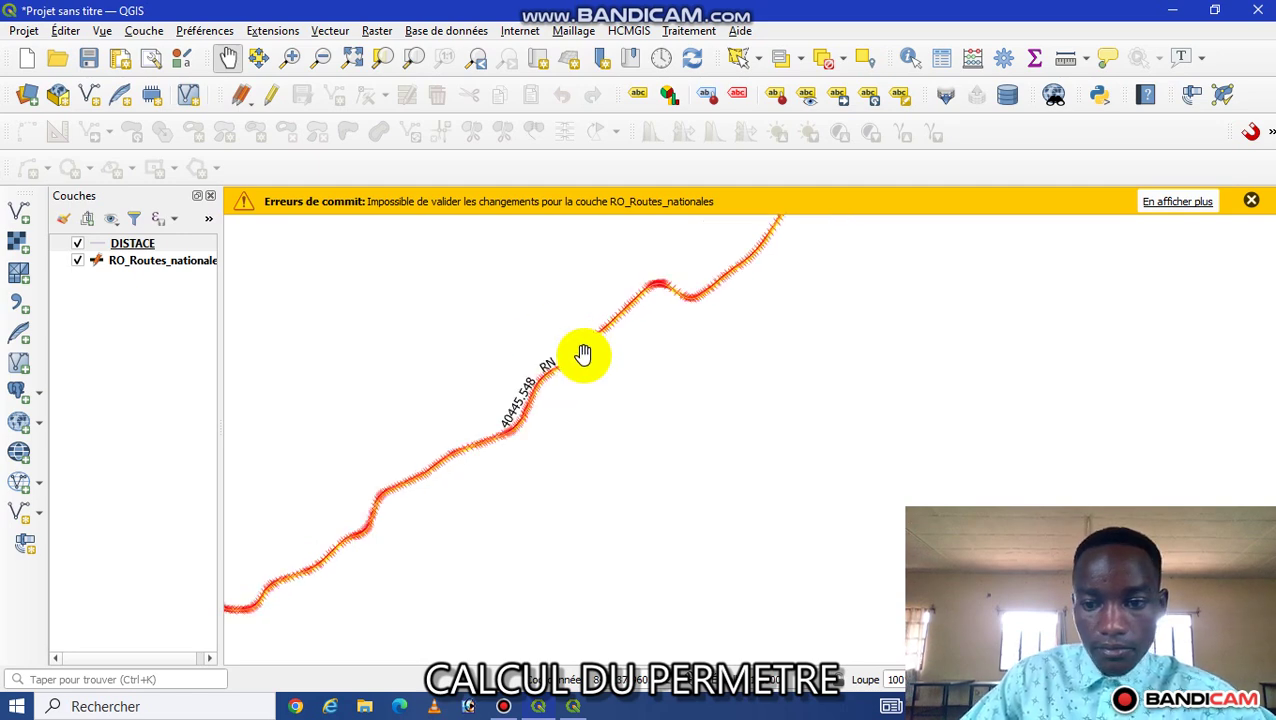
{"action": "scroll", "coordinate": [583, 354], "scroll_direction": "up", "scroll_amount": 5}
{"action": "left_click_drag", "start_coordinate": [590, 347], "coordinate": [527, 418]}
{"action": "left_click_drag", "start_coordinate": [437, 387], "coordinate": [497, 325]}
{"action": "scroll", "coordinate": [817, 365], "scroll_direction": "down", "scroll_amount": 3}
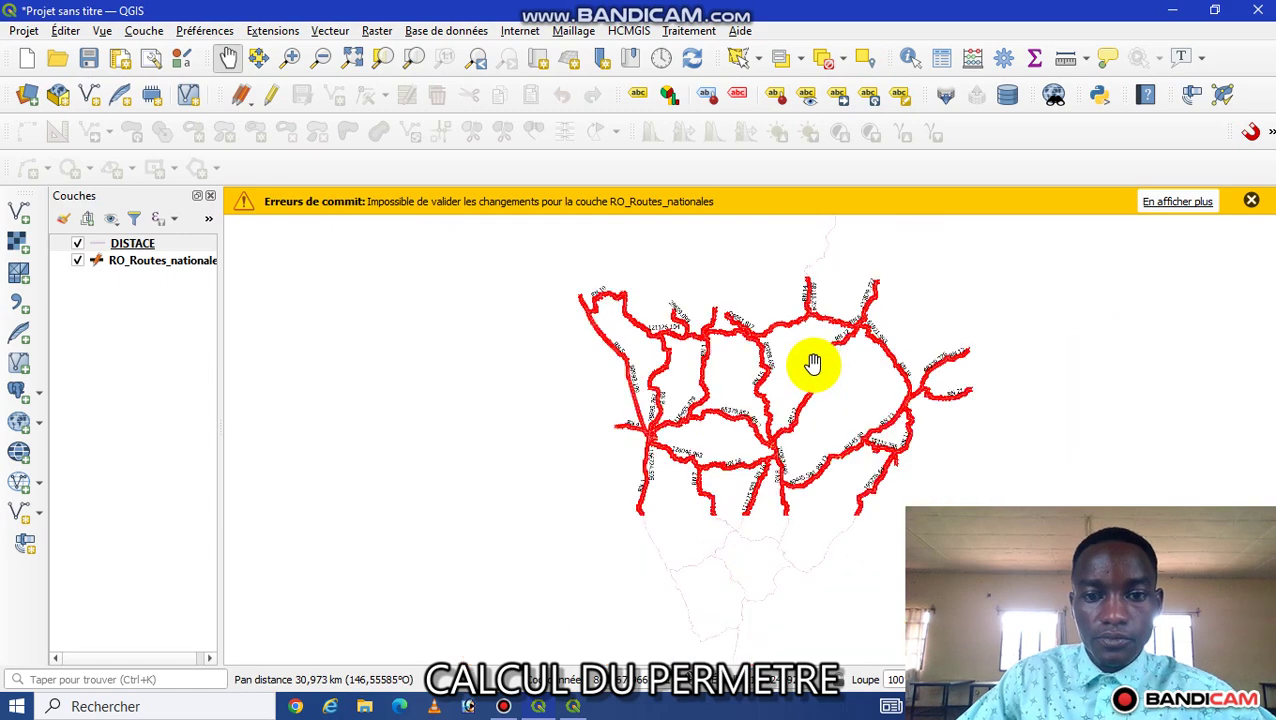
{"action": "left_click_drag", "start_coordinate": [740, 370], "coordinate": [598, 375]}
{"action": "left_click_drag", "start_coordinate": [498, 379], "coordinate": [612, 413]}
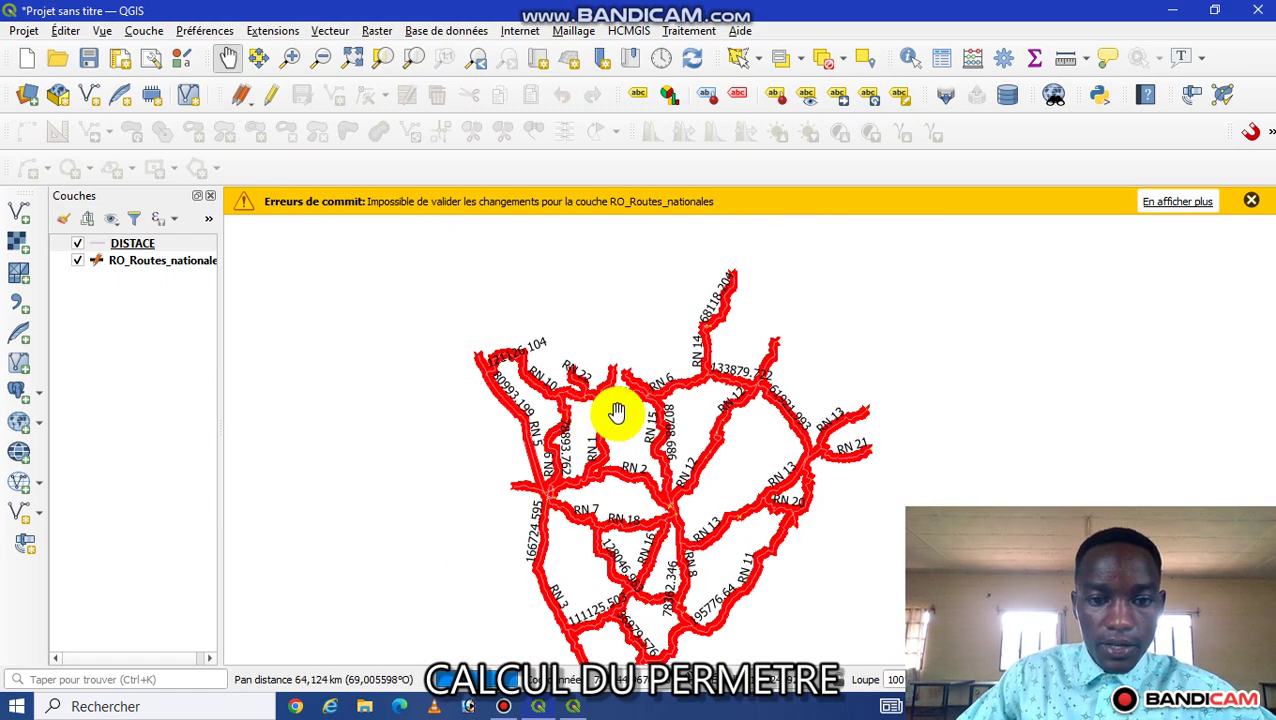
{"action": "scroll", "coordinate": [623, 436], "scroll_direction": "up", "scroll_amount": 3}
{"action": "scroll", "coordinate": [623, 436], "scroll_direction": "down", "scroll_amount": 3}
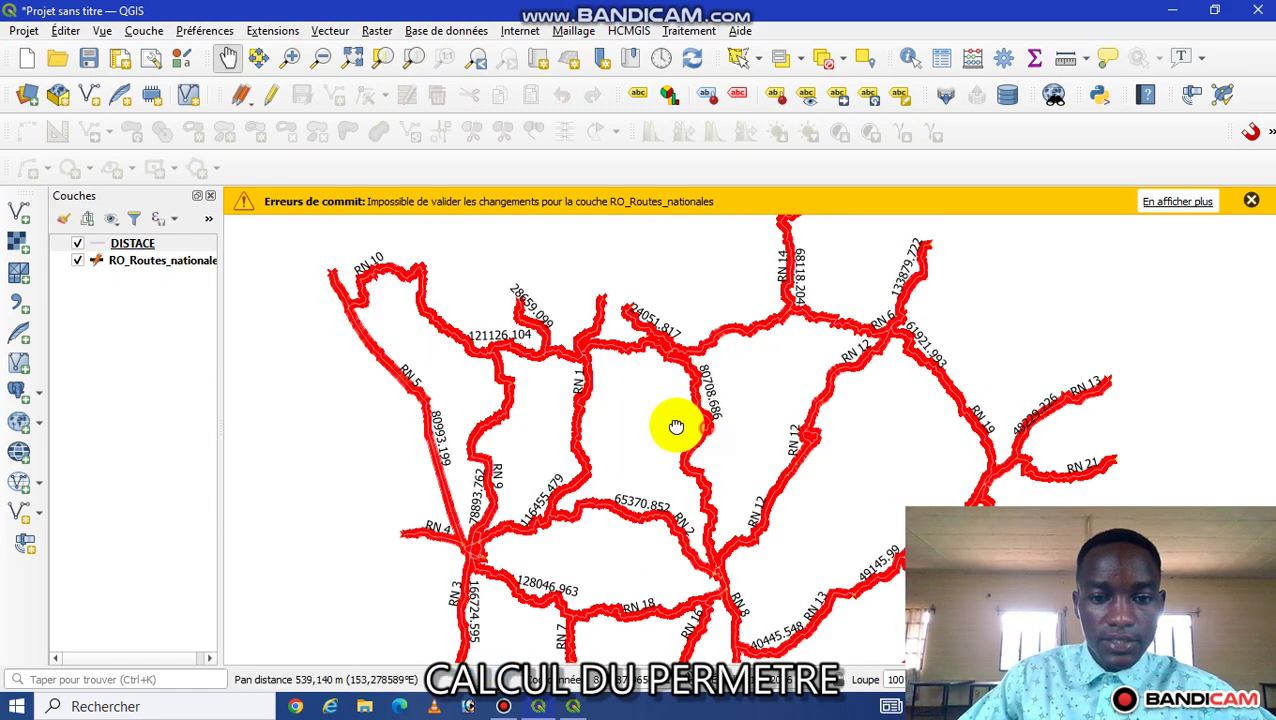
{"action": "scroll", "coordinate": [592, 419], "scroll_direction": "up", "scroll_amount": 3}
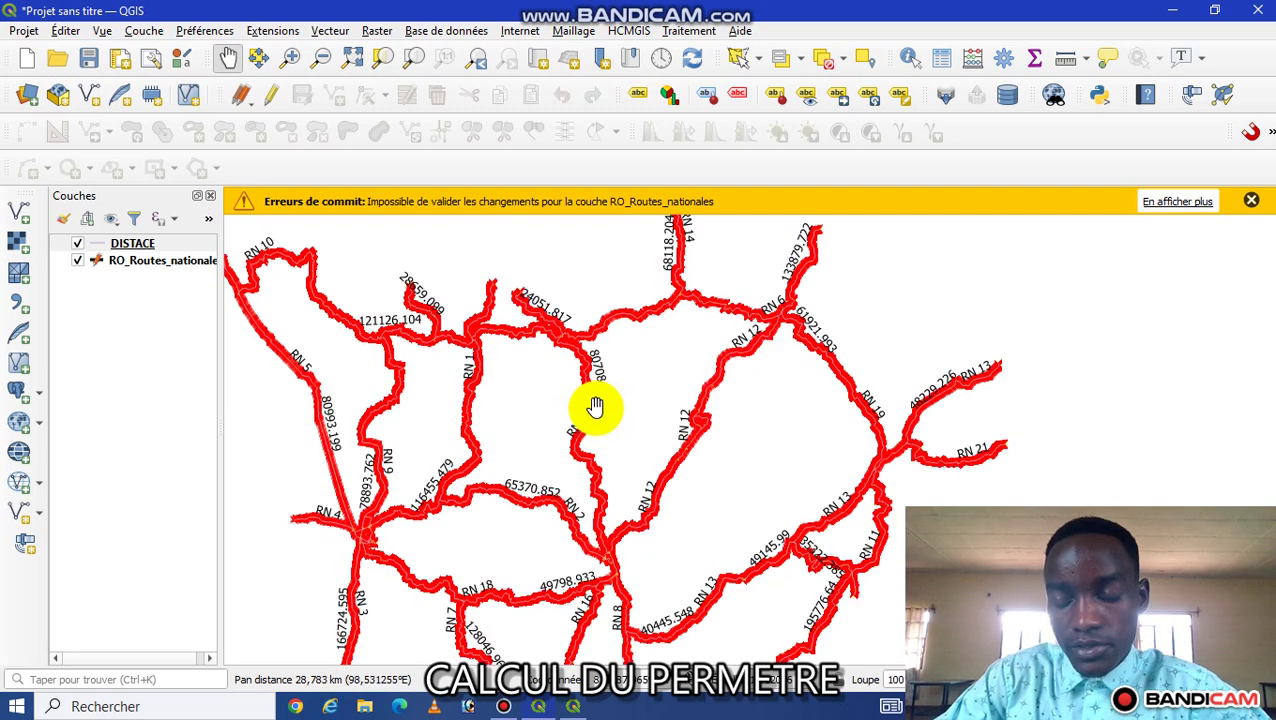